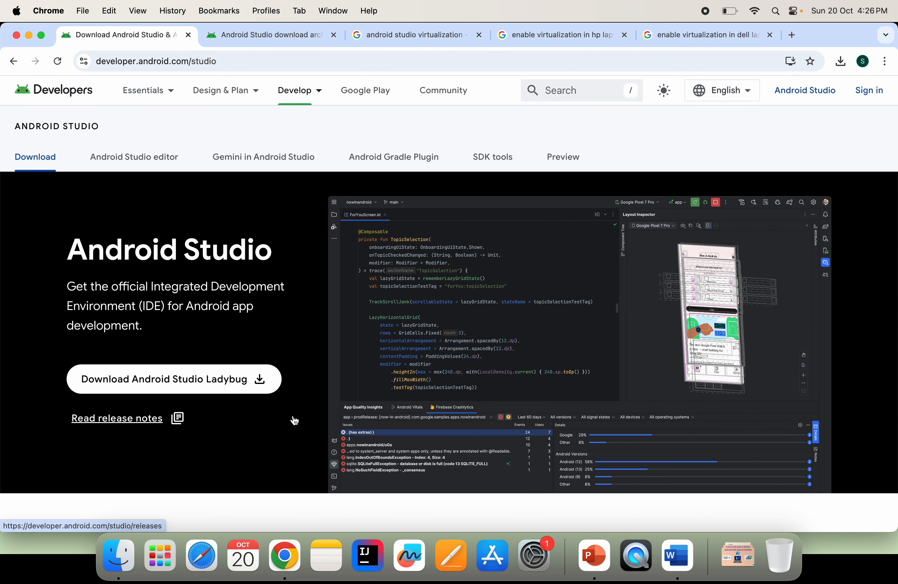
- Open the Android Studio download archives page and agree to its terms and conditions
left_click(254, 34)
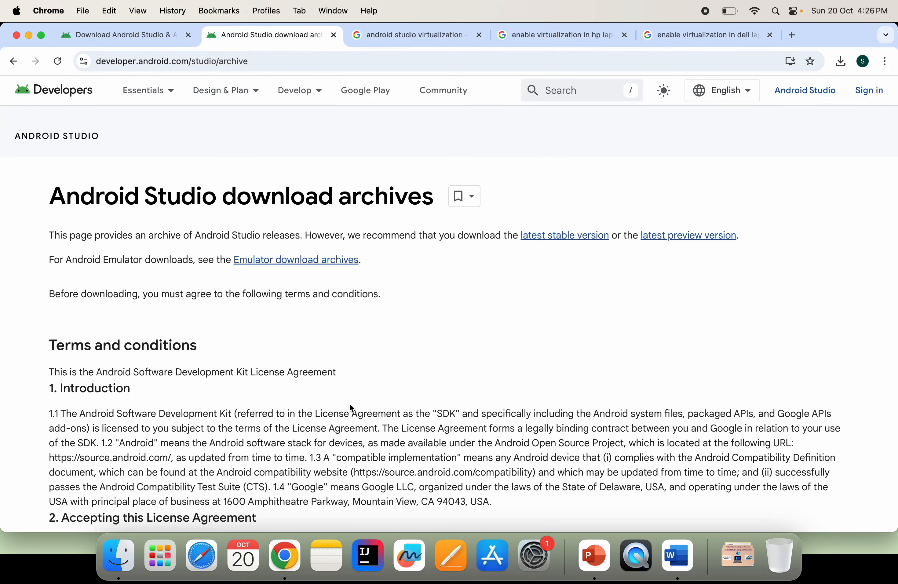
scroll(349, 403, "down", 20)
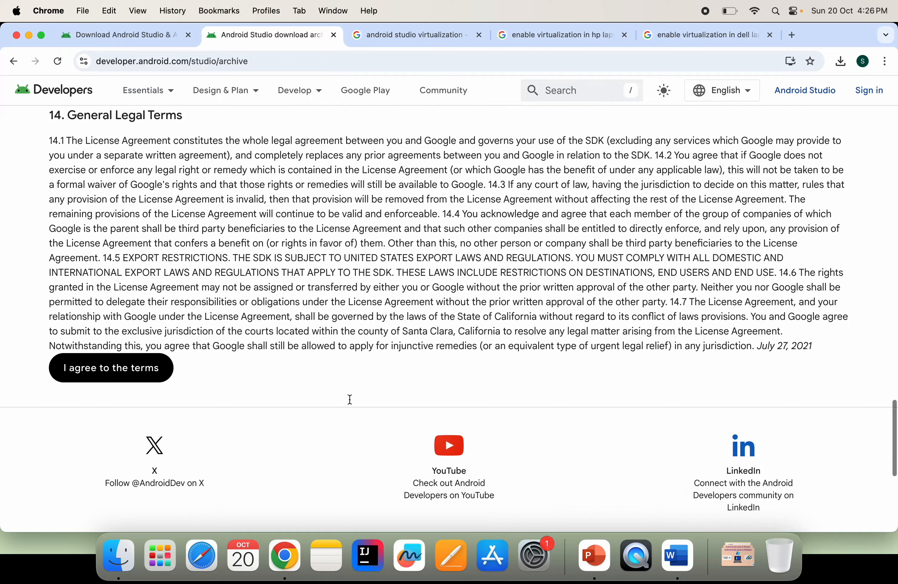
scroll(349, 398, "down", 5)
left_click(95, 203)
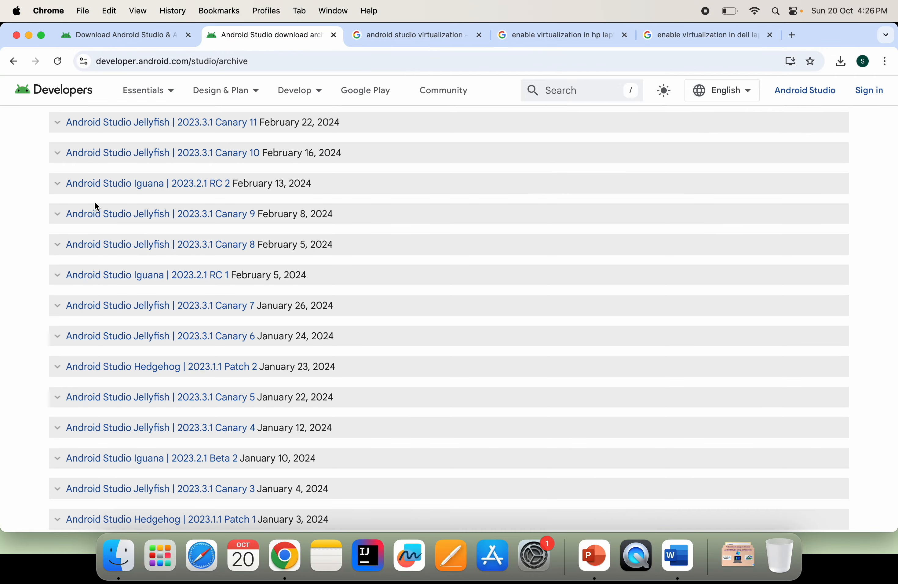
- Examine the archived installers for Android Studio Koala Feature Drop | 2024.1.2 Patch 1, then collapse that entry
scroll(97, 205, "up", 20)
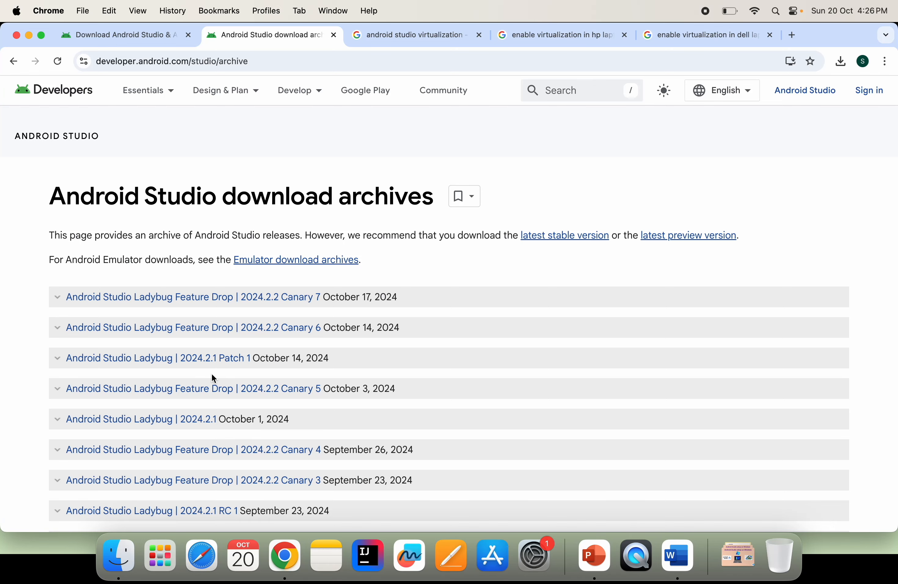
scroll(170, 312, "down", 8)
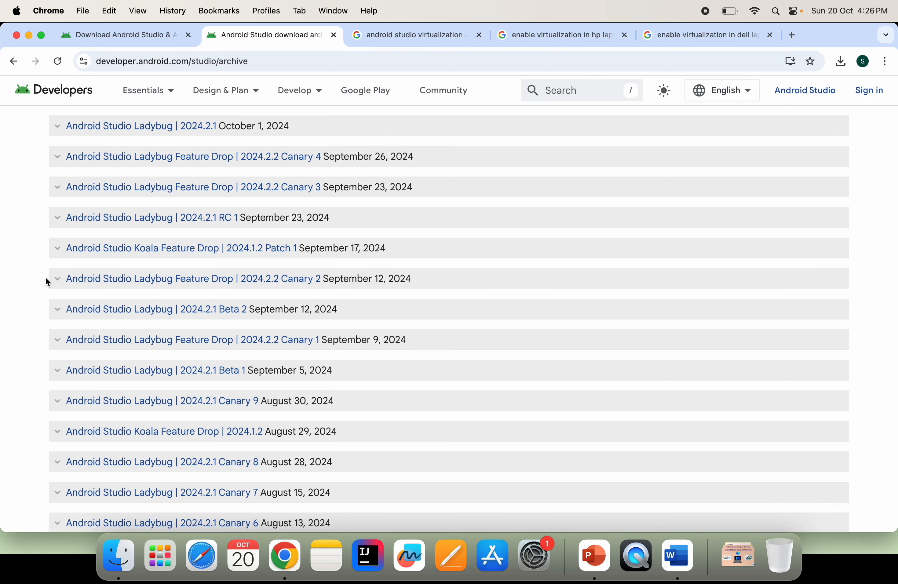
left_click(60, 254)
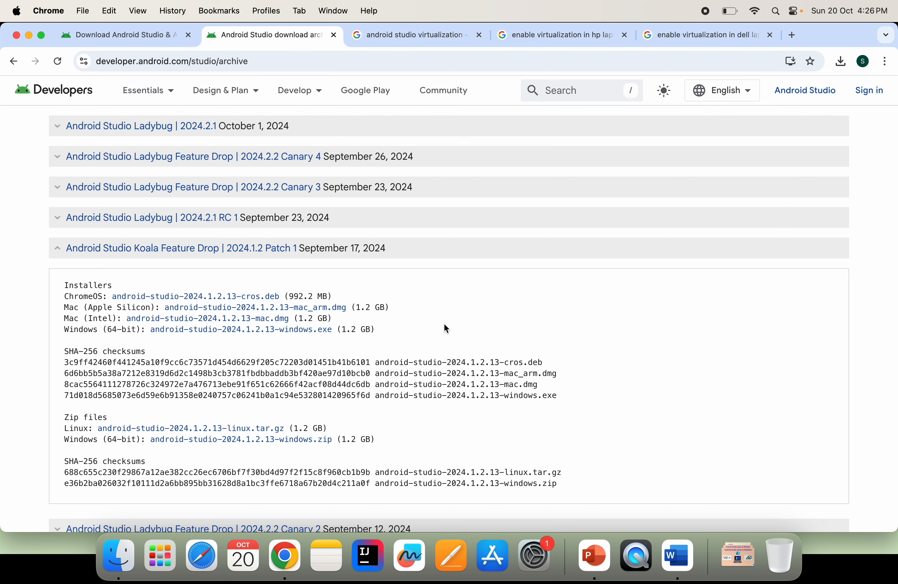
left_click(56, 252)
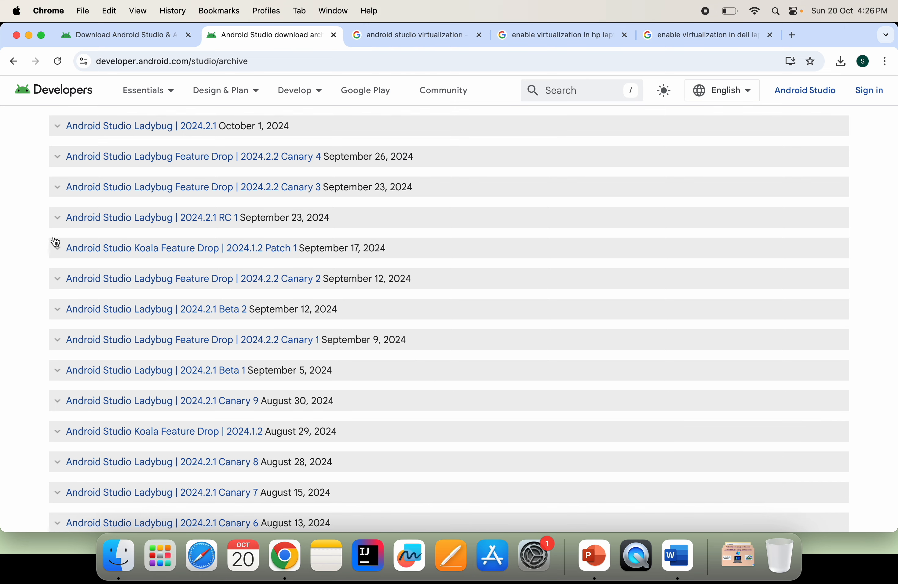
- Return to the main Android Studio page and open the Install Android Studio guide at its Windows section
left_click(95, 36)
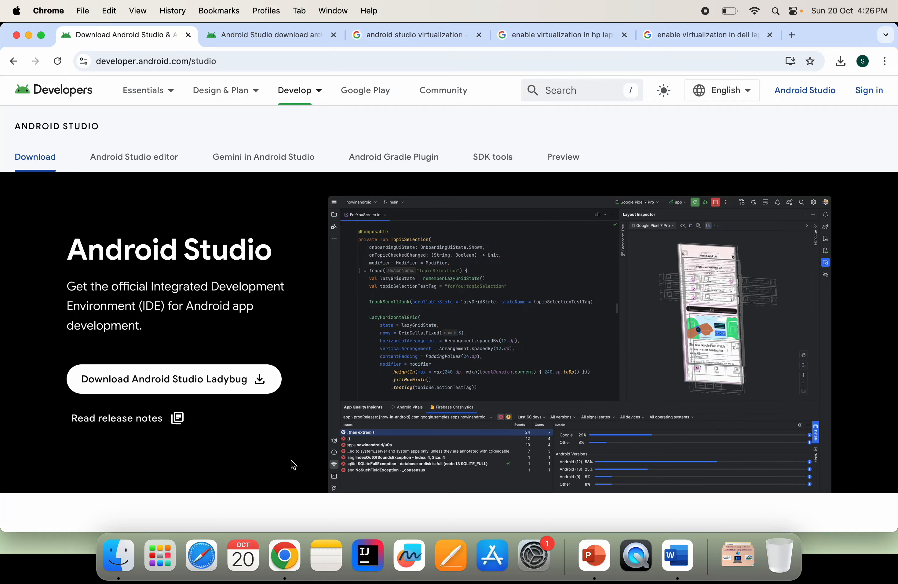
scroll(294, 464, "down", 15)
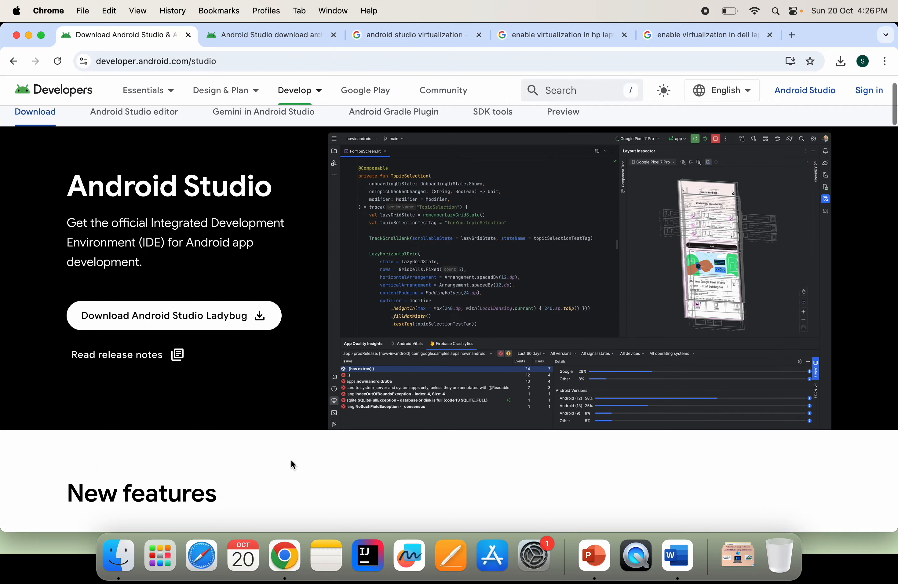
scroll(293, 465, "down", 15)
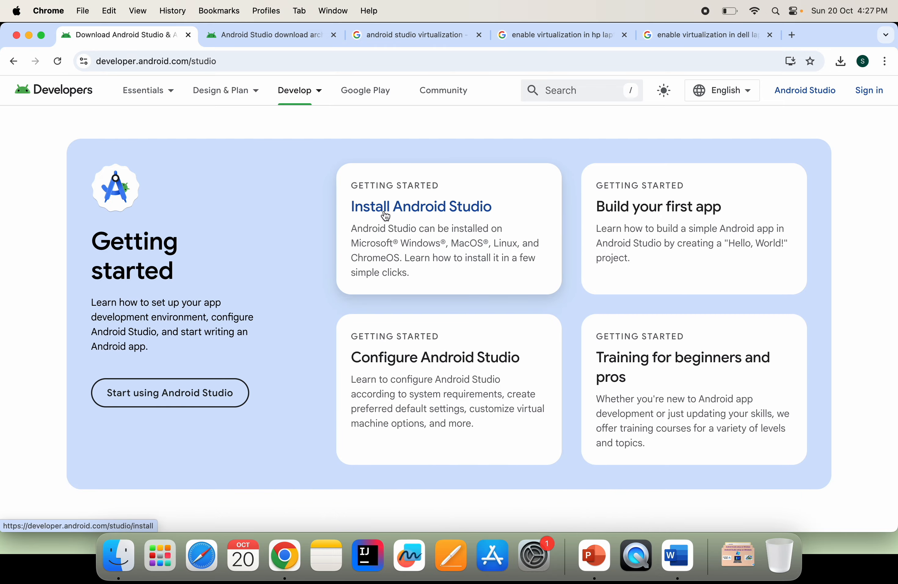
left_click(397, 214)
scroll(346, 332, "down", 5)
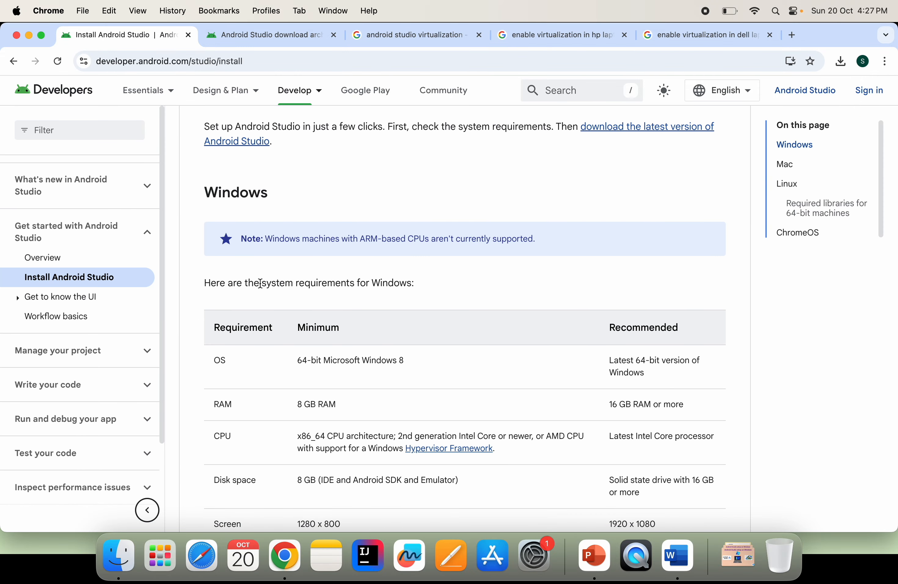
- Examine the minimum and recommended OS and RAM requirements for Windows, highlighting each entry in the table
left_click_drag(260, 282, 477, 283)
scroll(477, 284, "down", 4)
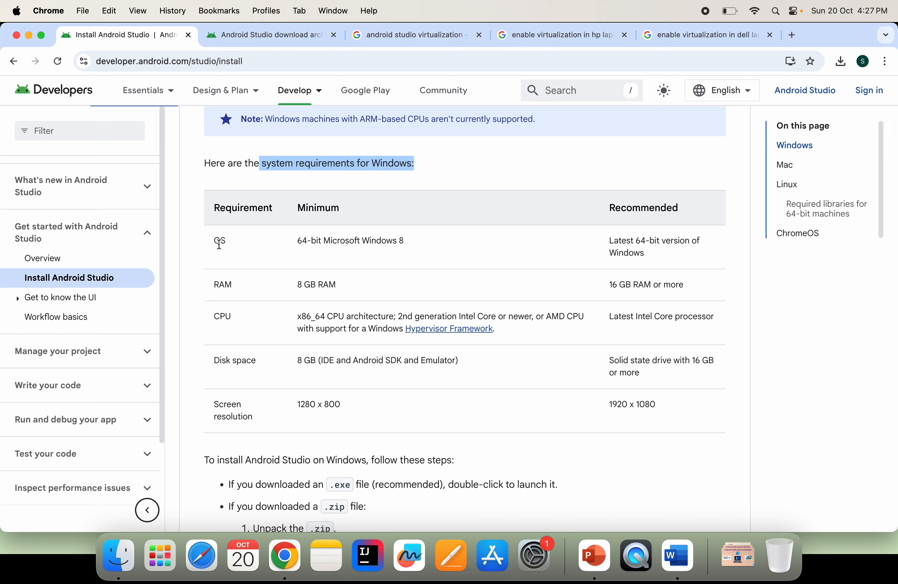
double_click(218, 241)
left_click(346, 242)
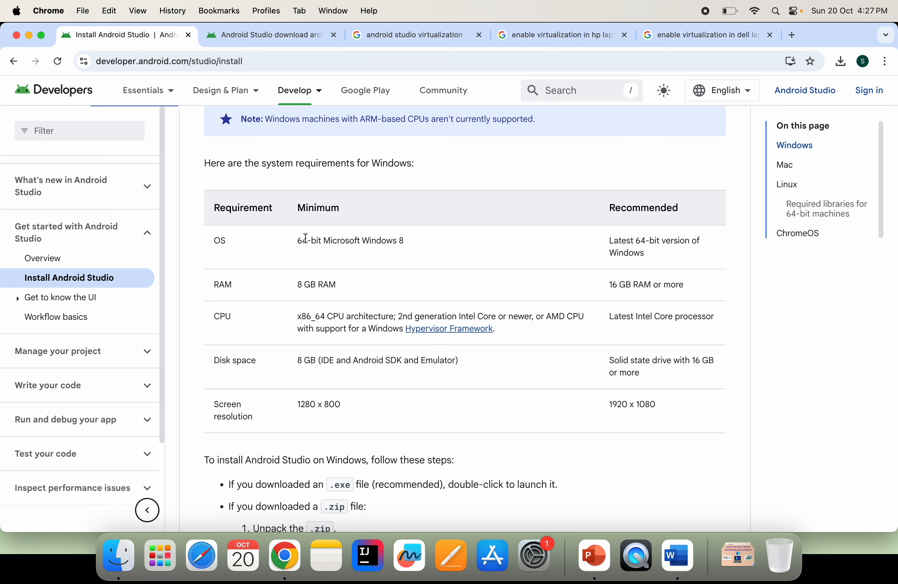
left_click_drag(296, 242, 357, 241)
left_click_drag(418, 245, 371, 240)
mouse_move(608, 239)
left_mouse_down()
mouse_move(670, 236)
mouse_move(666, 250)
mouse_move(617, 251)
left_mouse_up()
double_click(226, 285)
left_click_drag(297, 285, 343, 289)
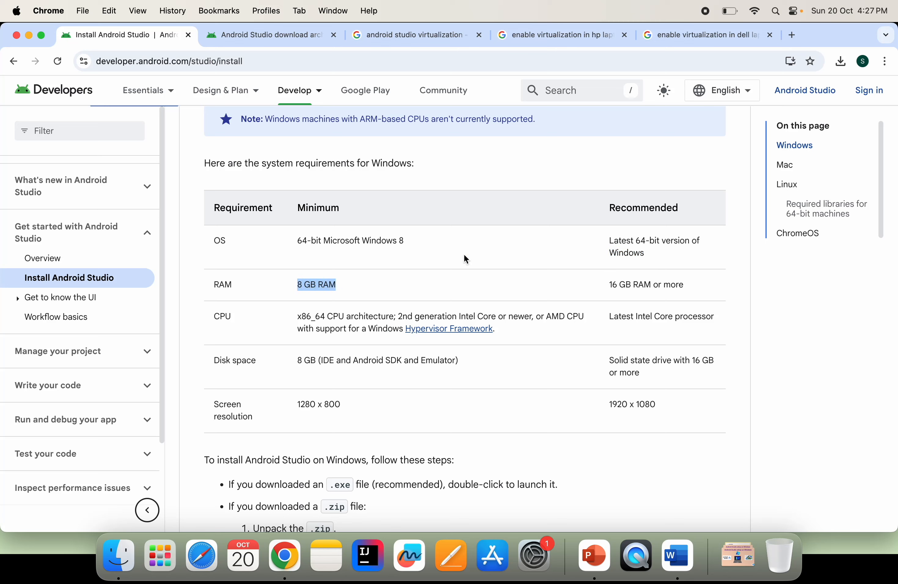
left_click_drag(609, 285, 691, 291)
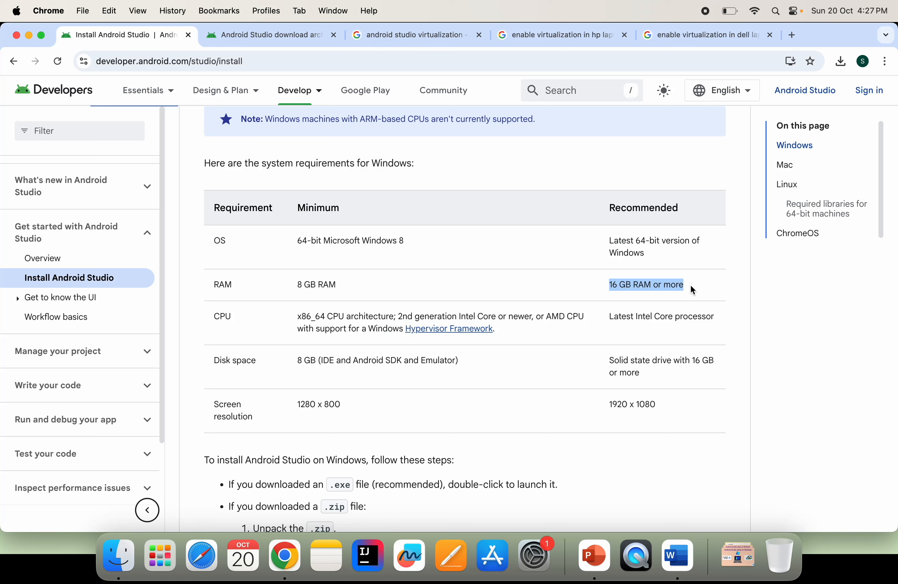
left_click_drag(608, 286, 668, 287)
left_click_drag(298, 285, 349, 289)
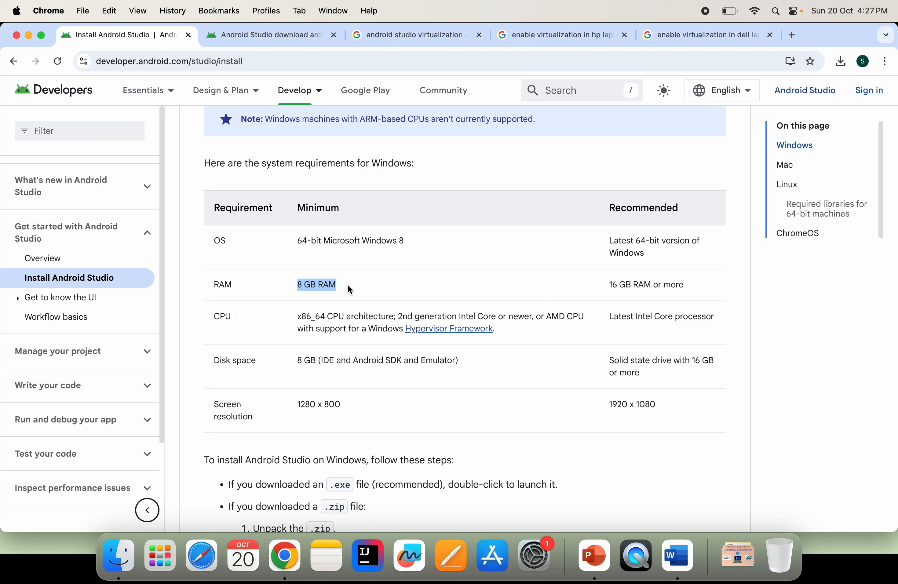
- Review the minimum and recommended CPU, disk space and screen resolution requirements for Windows, highlighting the table entries
left_click(287, 330)
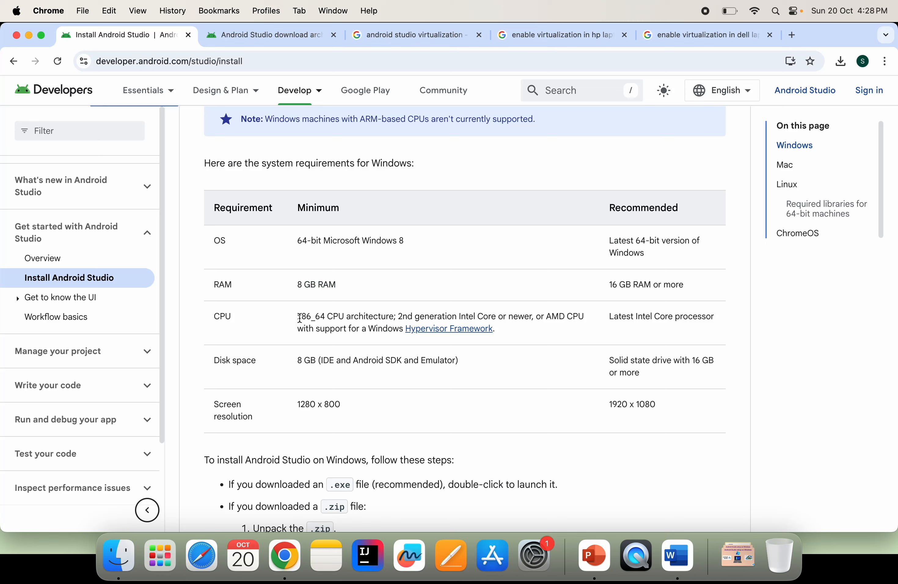
left_click_drag(300, 319, 364, 317)
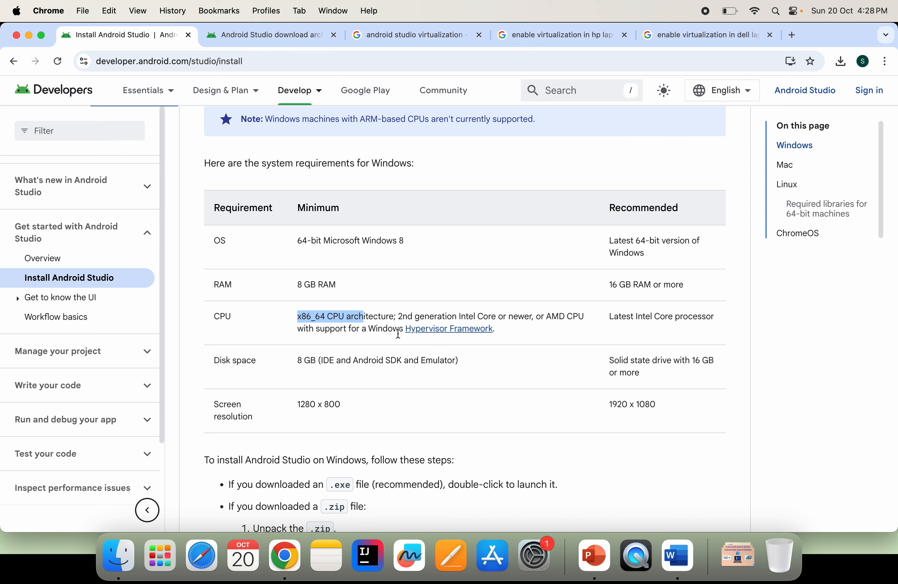
left_click(350, 328)
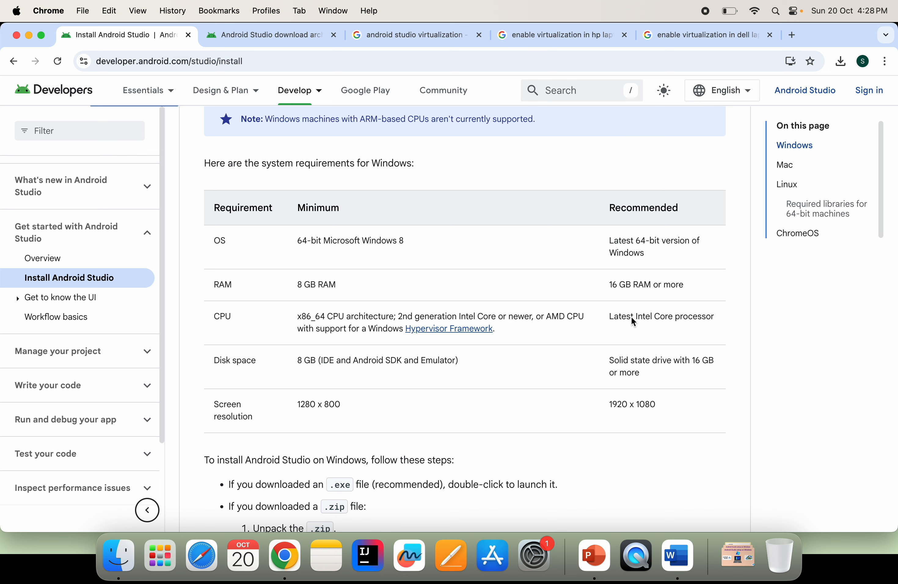
left_click_drag(608, 317, 717, 324)
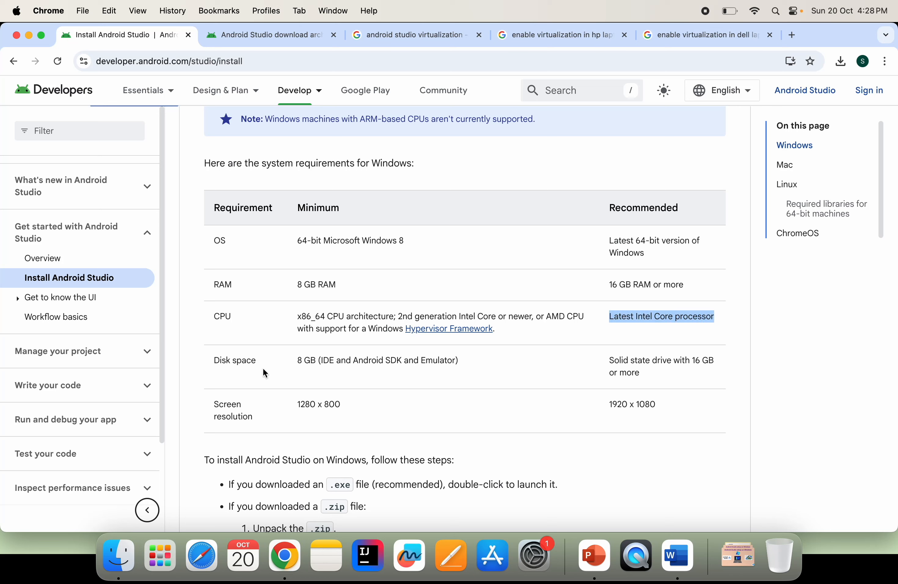
left_click_drag(297, 360, 321, 356)
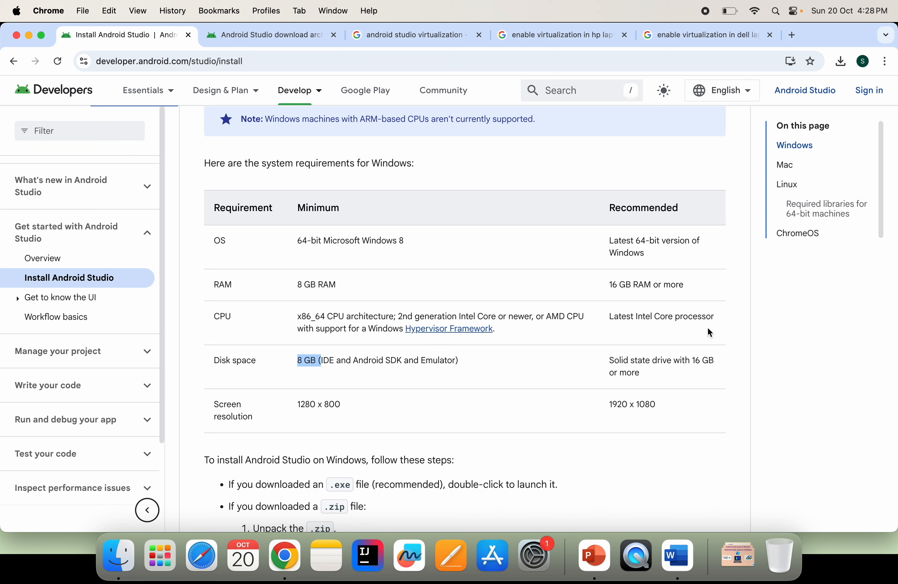
mouse_move(609, 360)
left_mouse_down()
mouse_move(672, 358)
mouse_move(607, 358)
left_mouse_up()
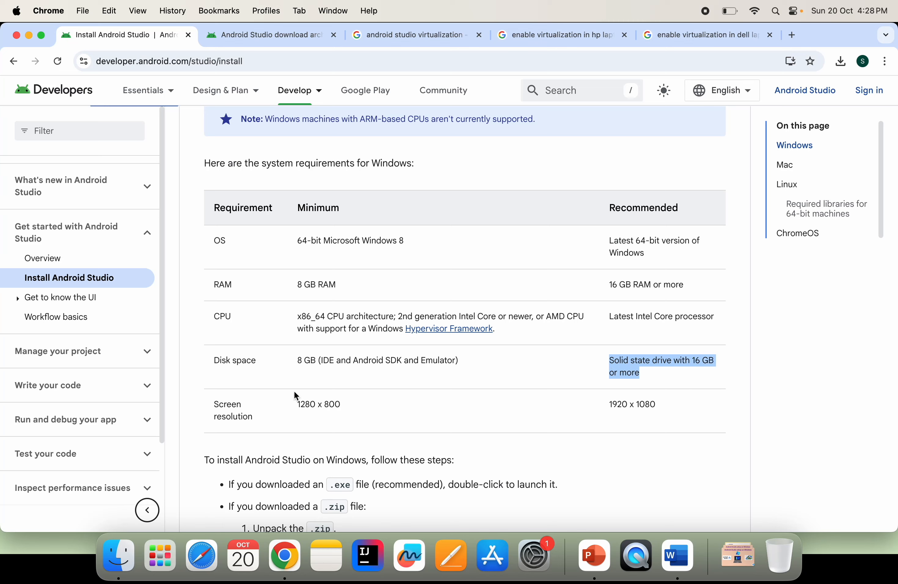
left_click_drag(288, 408, 401, 407)
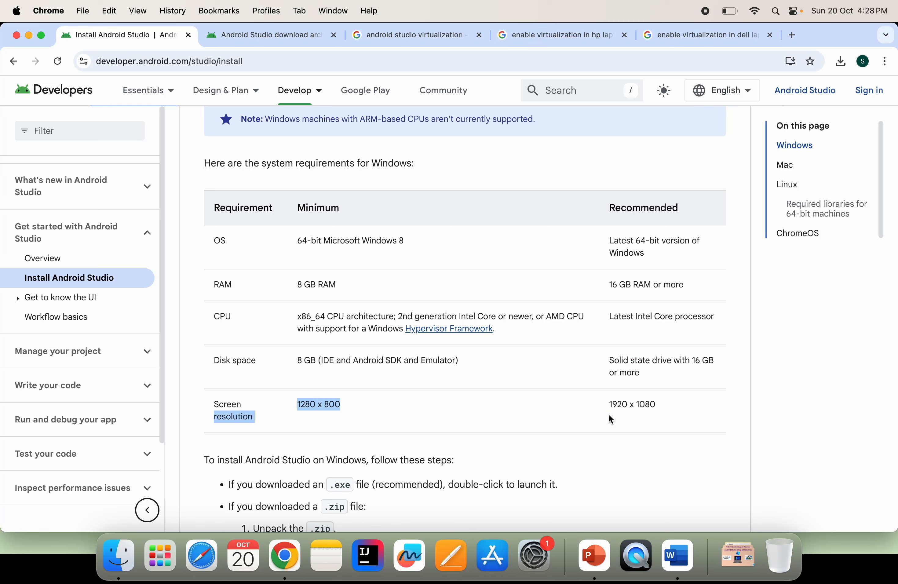
left_click_drag(607, 405, 667, 405)
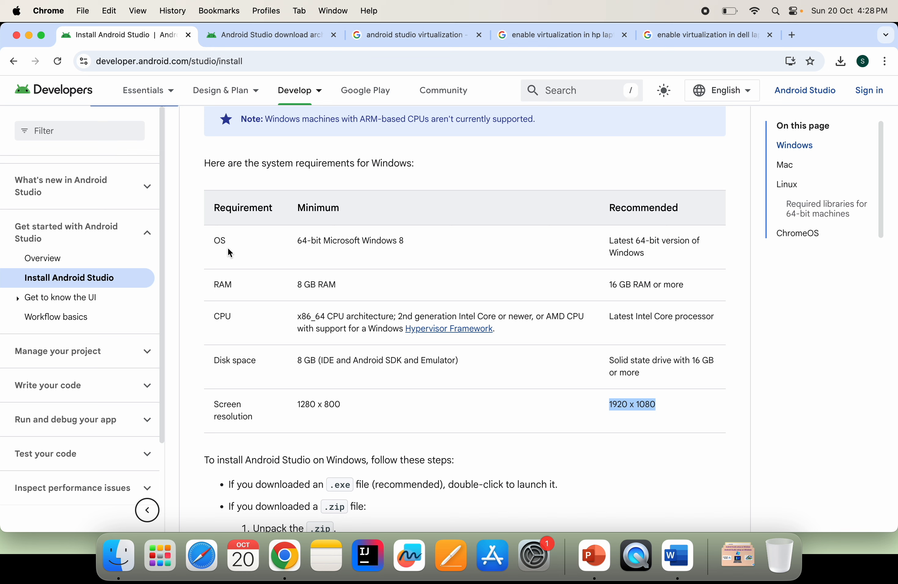
- Go back to the Android Studio downloads table with the packages per platform, dismissing the badge offer
left_click(13, 61)
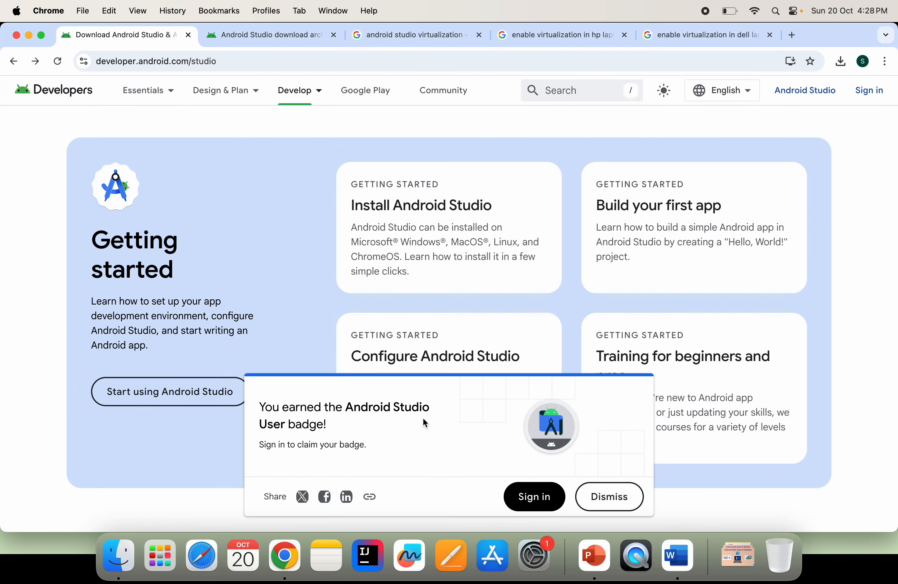
left_click(599, 506)
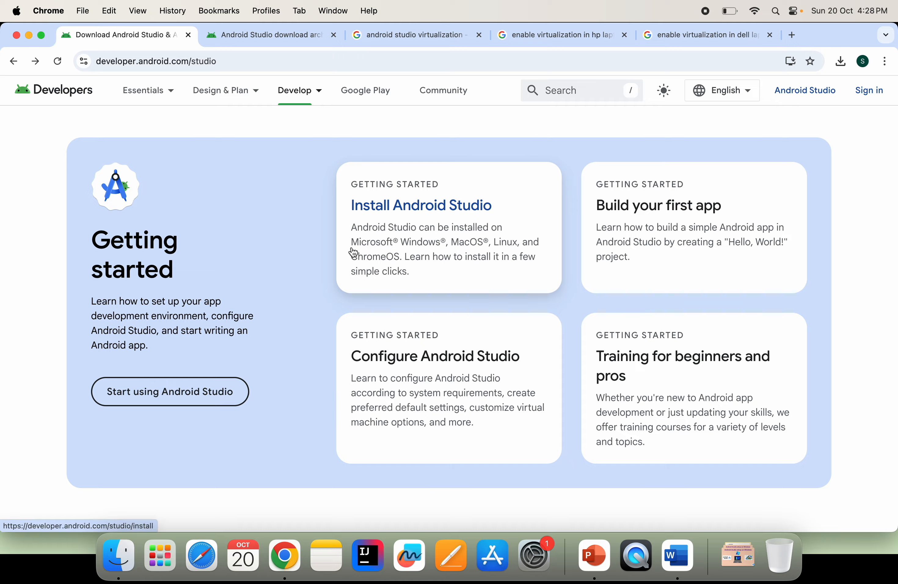
scroll(292, 373, "down", 5)
scroll(292, 374, "down", 5)
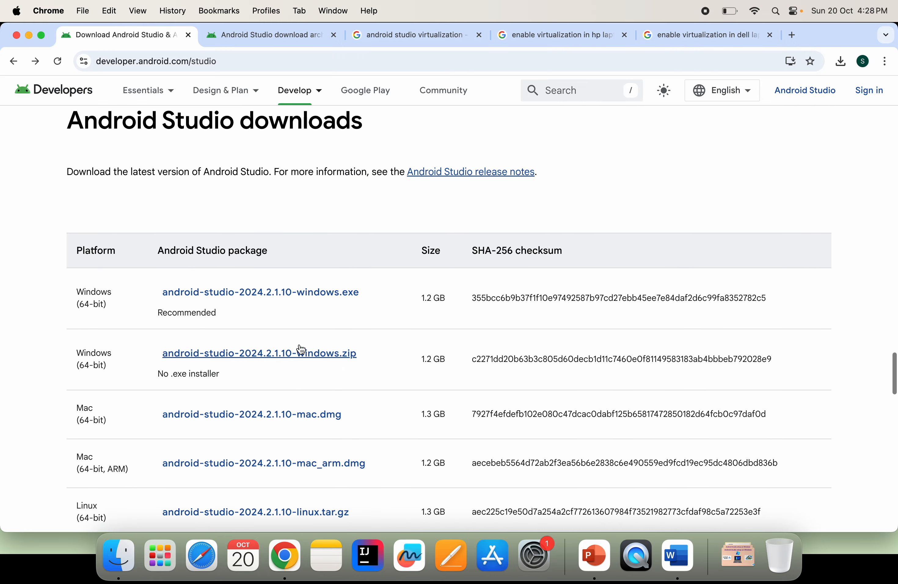
scroll(334, 300, "up", 10)
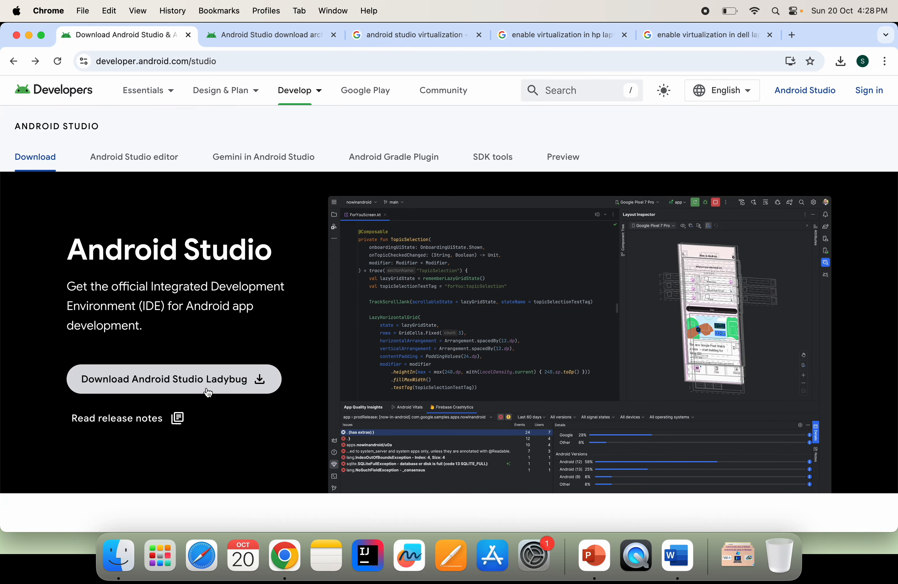
scroll(207, 392, "down", 10)
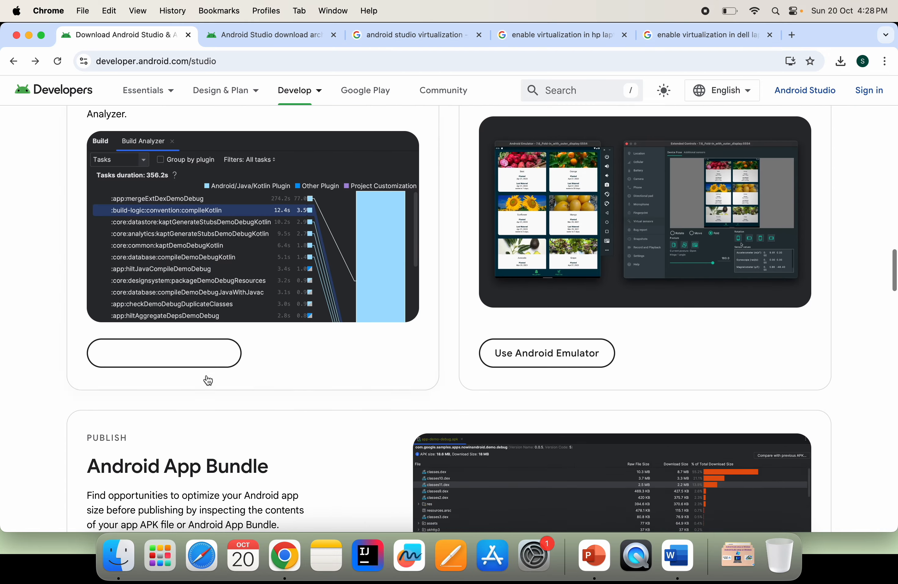
scroll(208, 379, "down", 10)
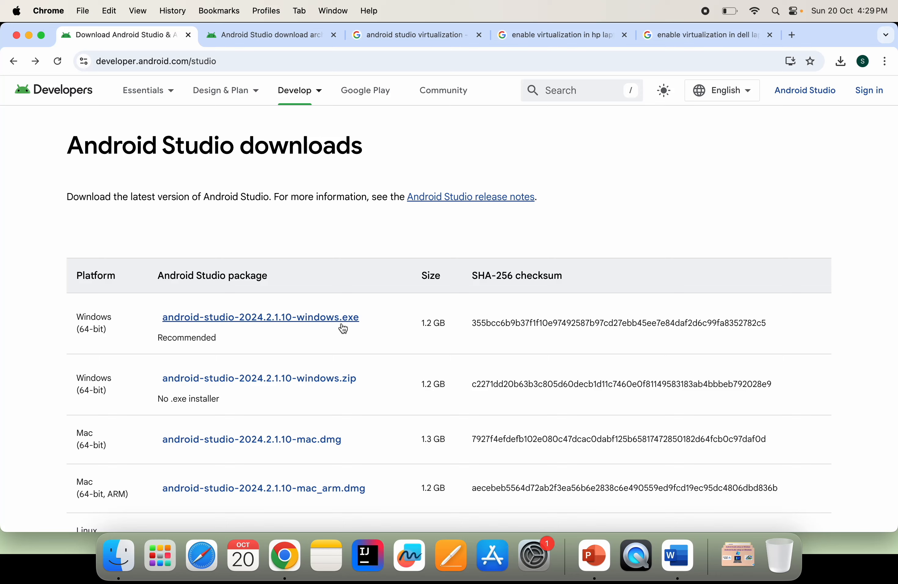
- Download the android-studio-2024.2.1.10-windows.exe package, agreeing to the license terms and conditions
left_click(315, 319)
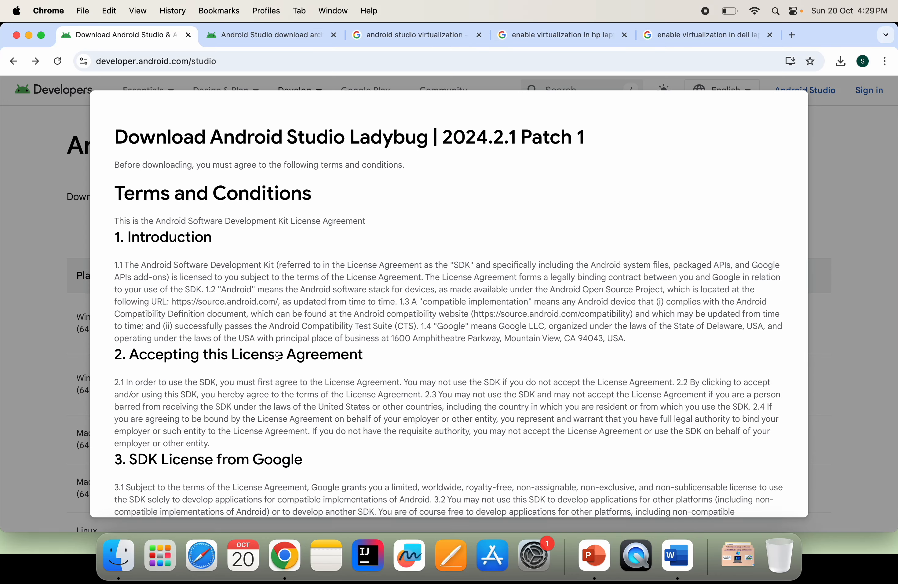
scroll(278, 315, "down", 1)
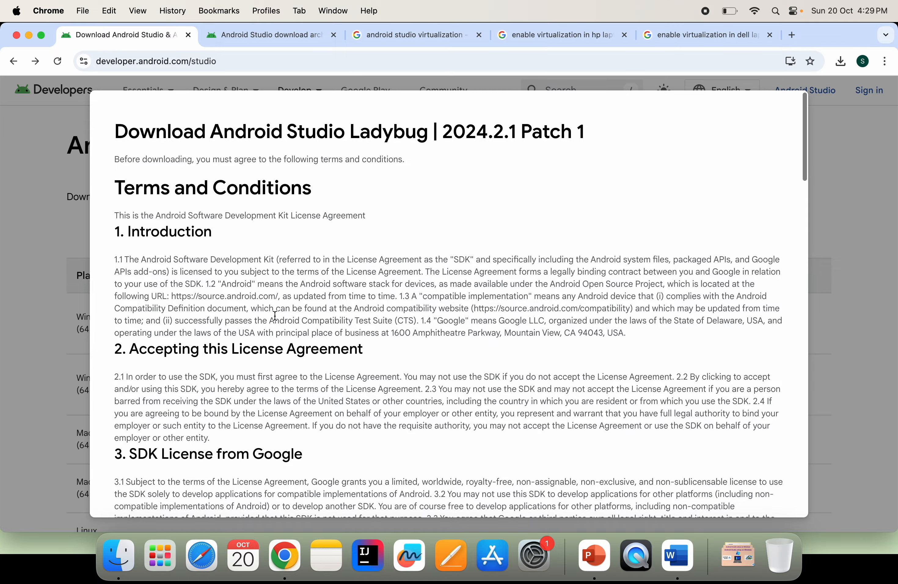
scroll(275, 316, "down", 20)
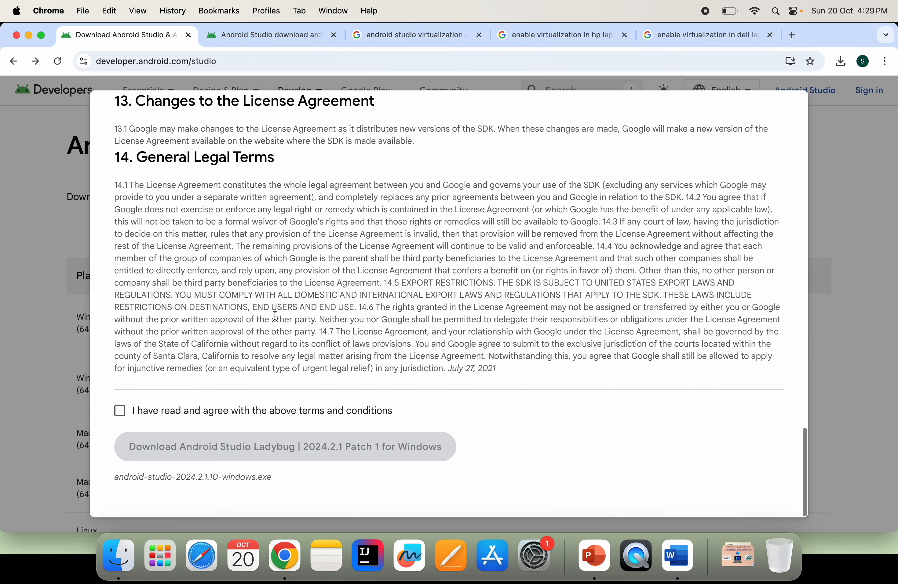
left_click(120, 414)
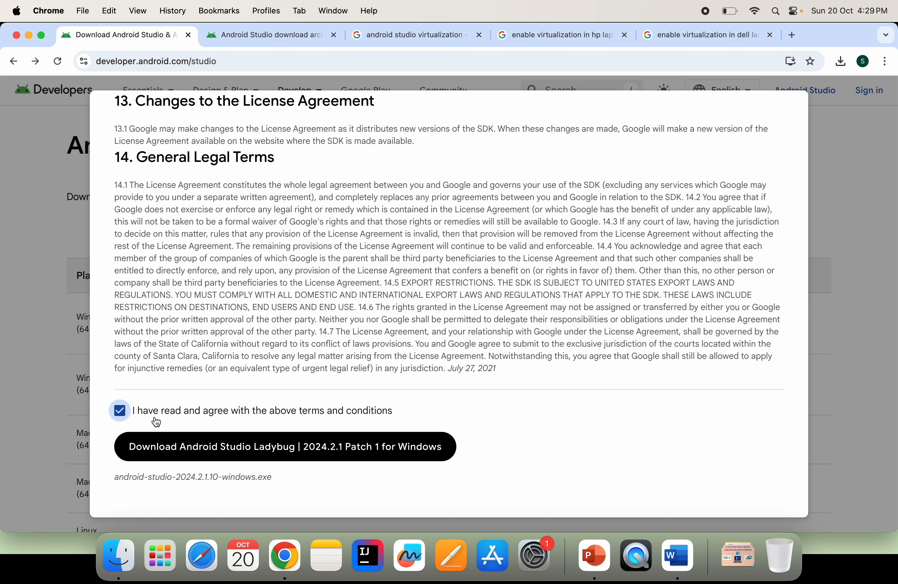
left_click(353, 459)
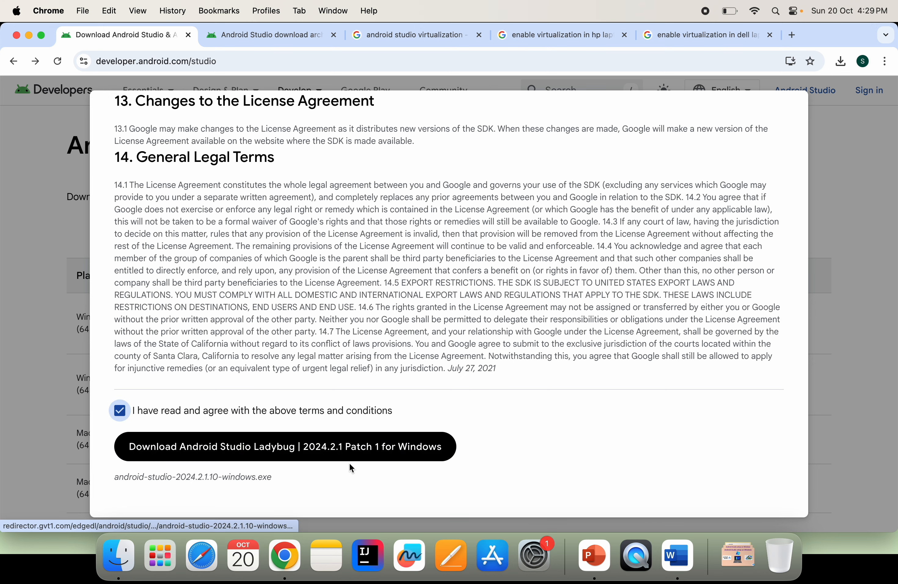
- Start the Android Studio Ladybug 2024.2.1 Patch 1 download for Windows and cancel it in the recent downloads list
left_click(362, 448)
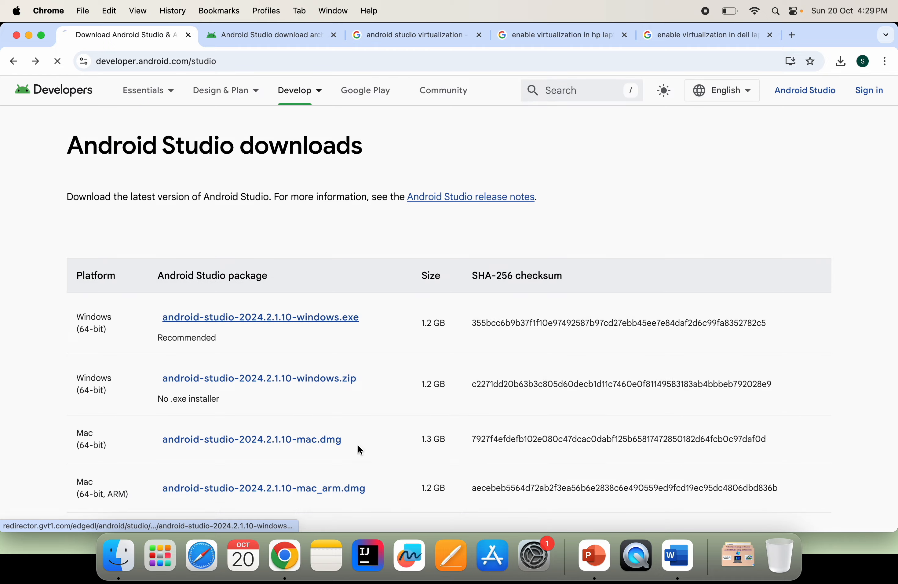
left_click(841, 61)
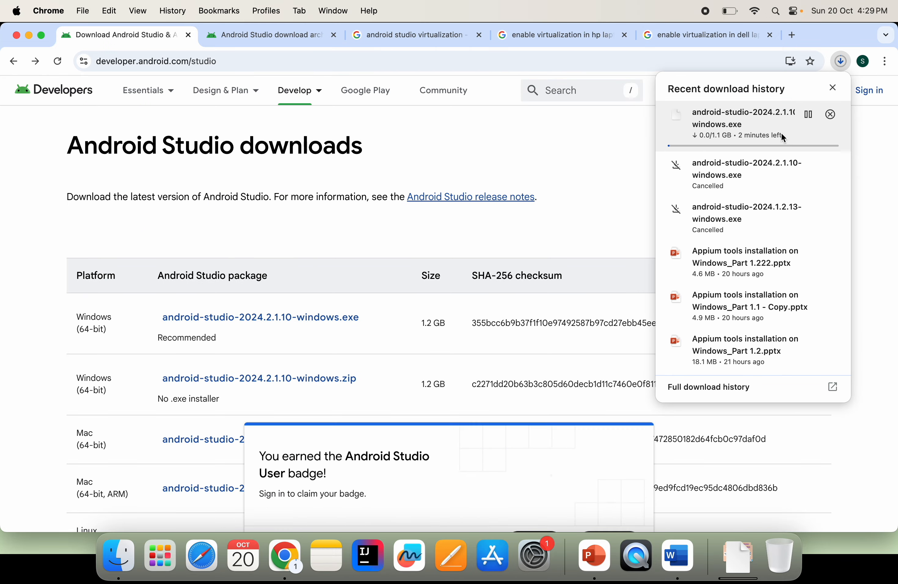
left_click(830, 115)
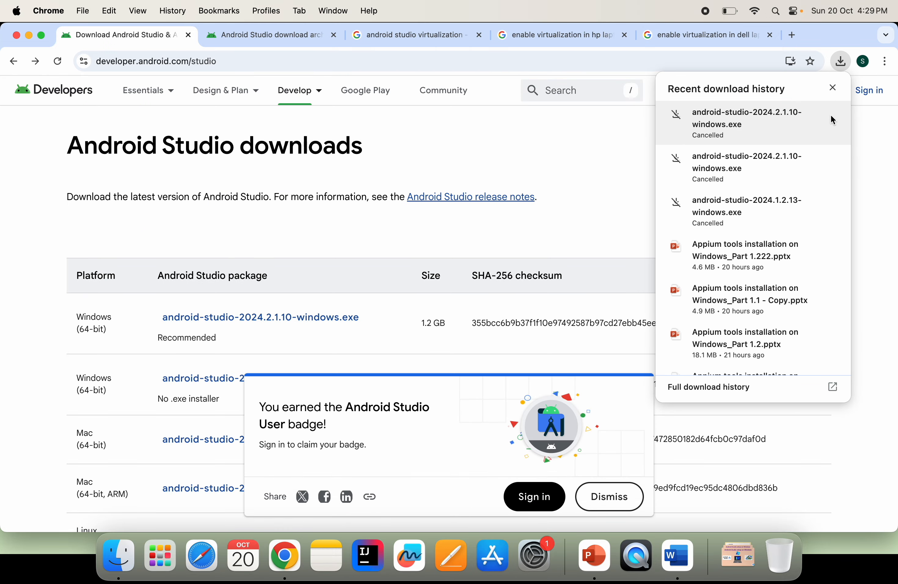
left_click(866, 271)
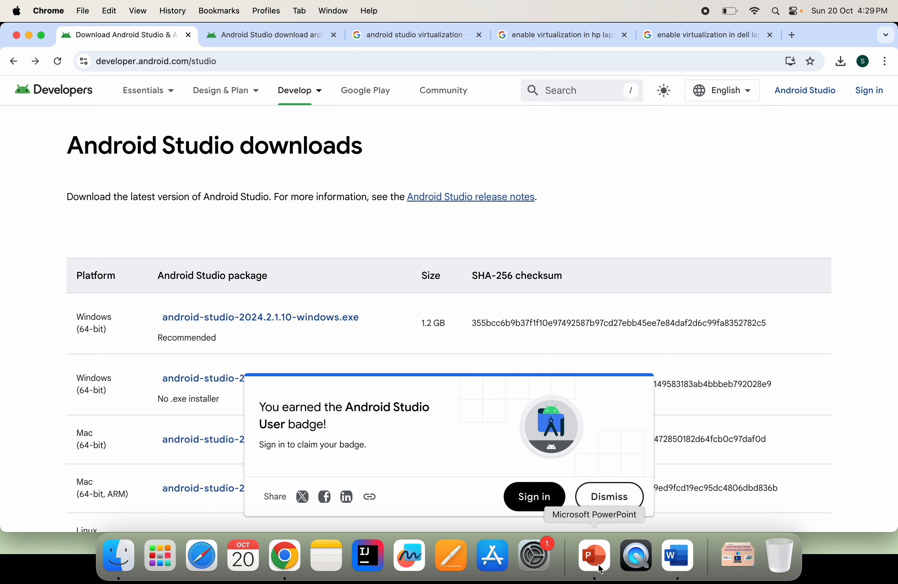
- Switch to the PowerPoint slide show that covers the Android Studio installation on Windows
left_click(595, 556)
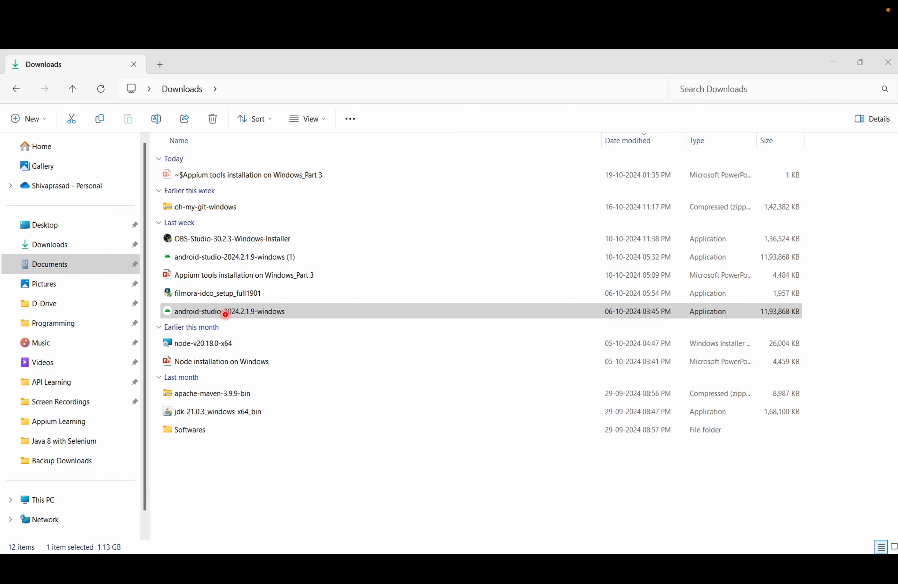
double_click(238, 311)
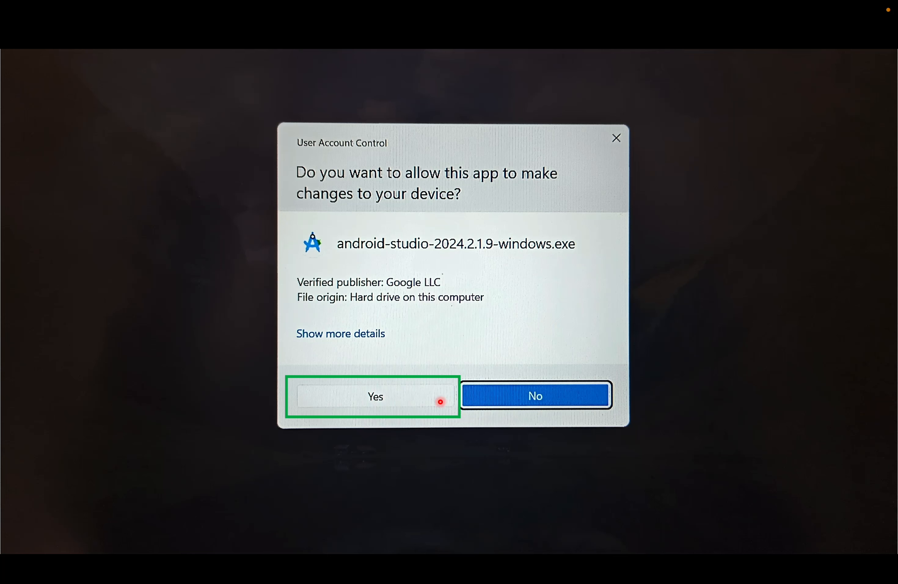
left_click(396, 415)
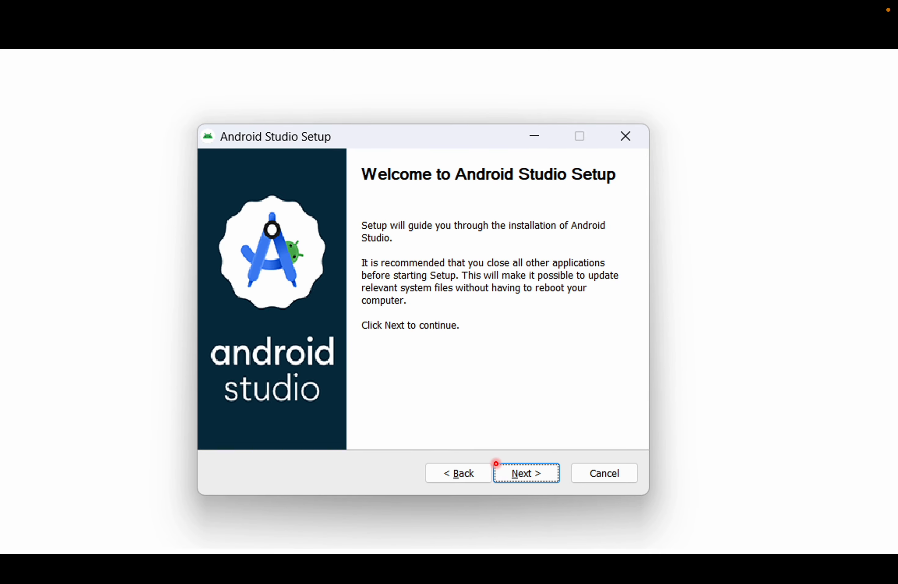
left_click(519, 481)
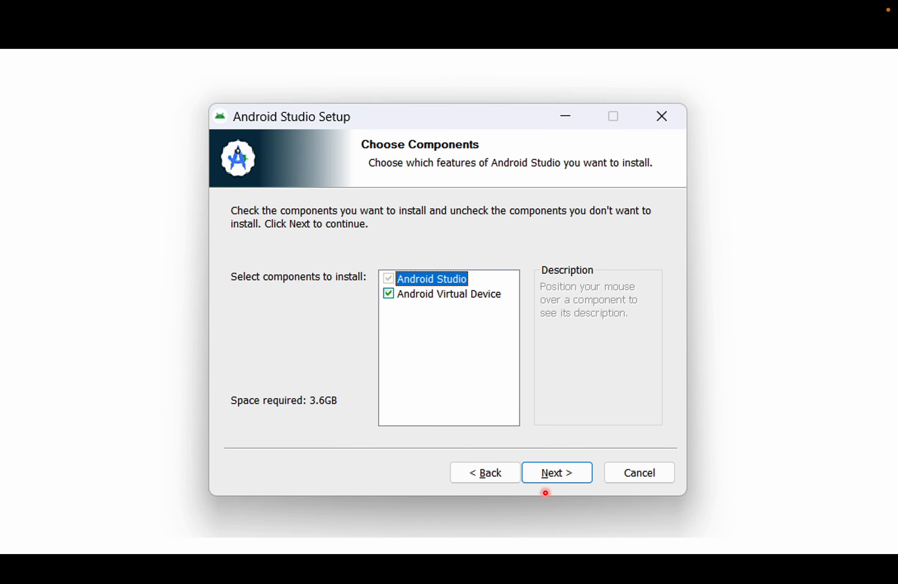
left_click(566, 481)
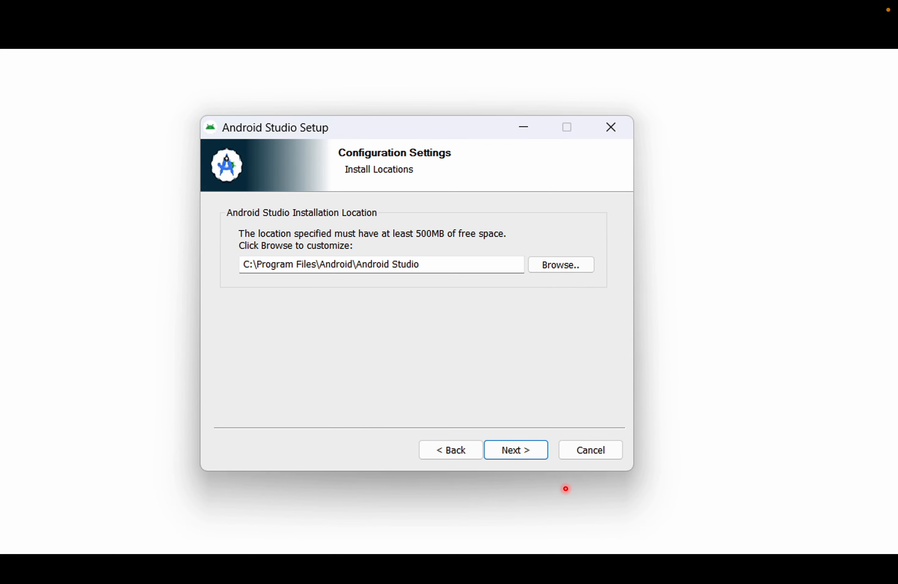
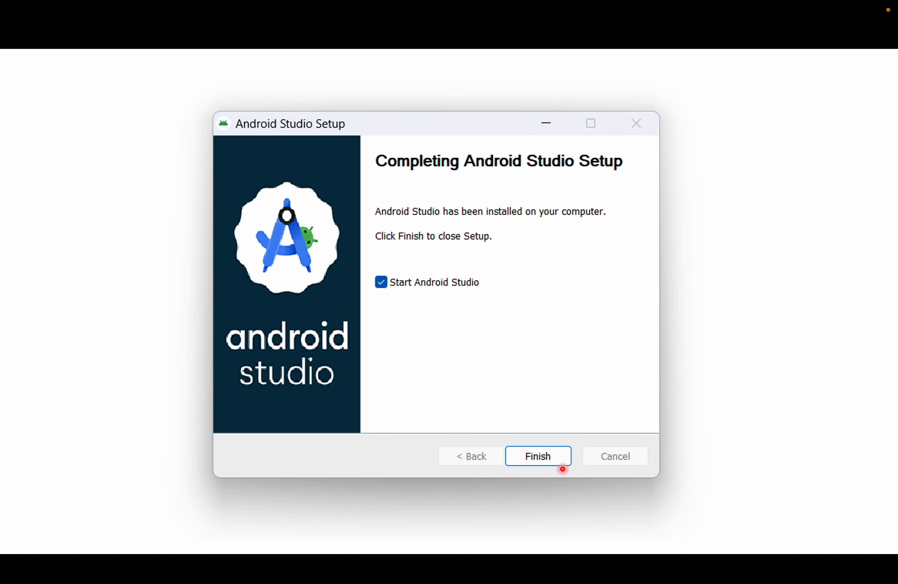
left_click(562, 469)
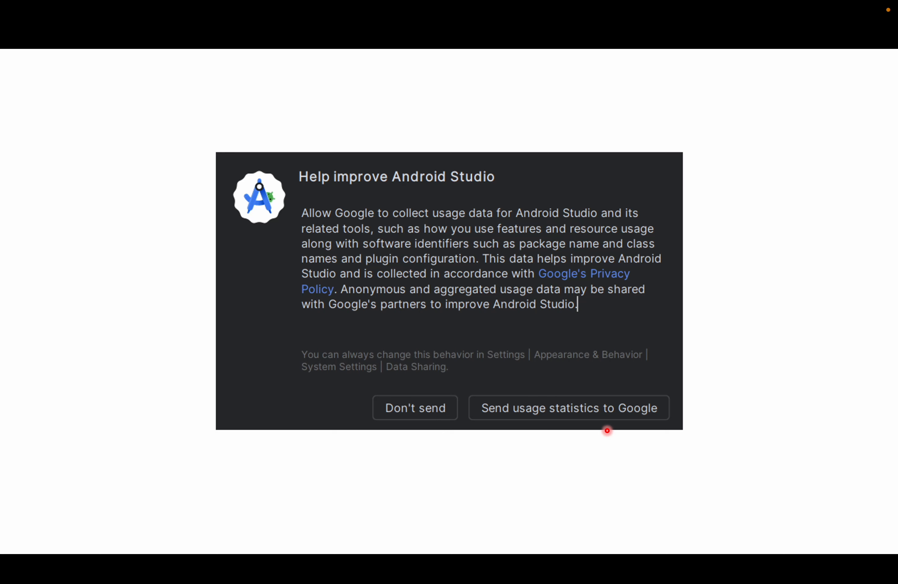
key("Right")
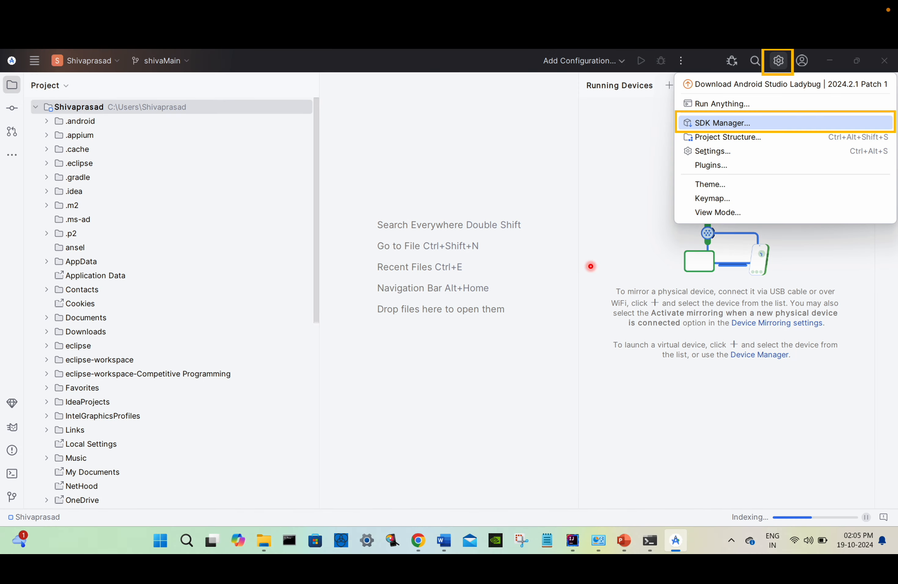
key("Return")
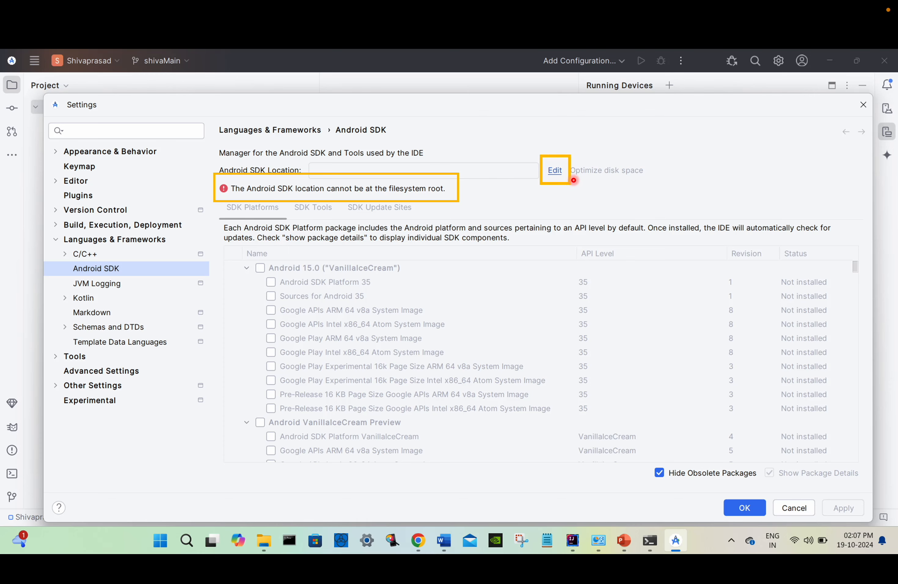
left_click(548, 159)
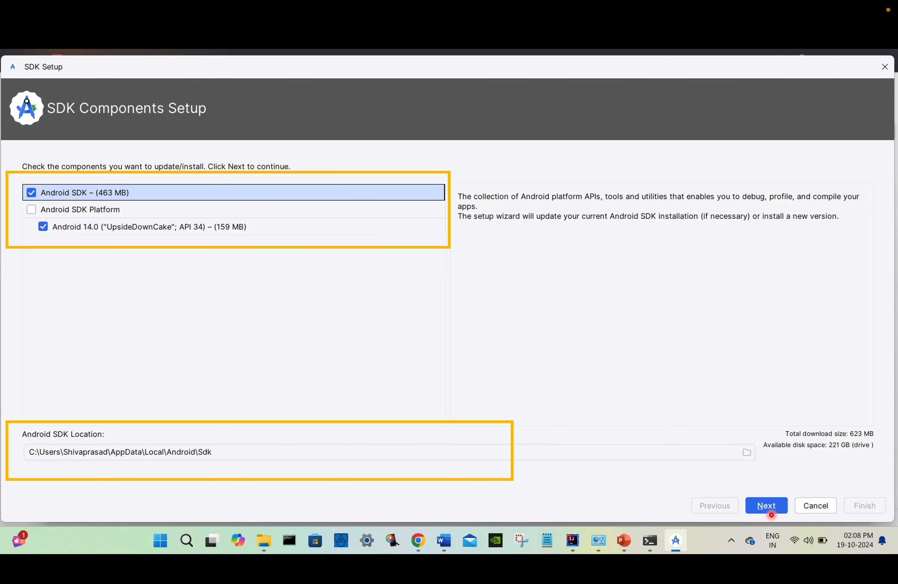
key("Right")
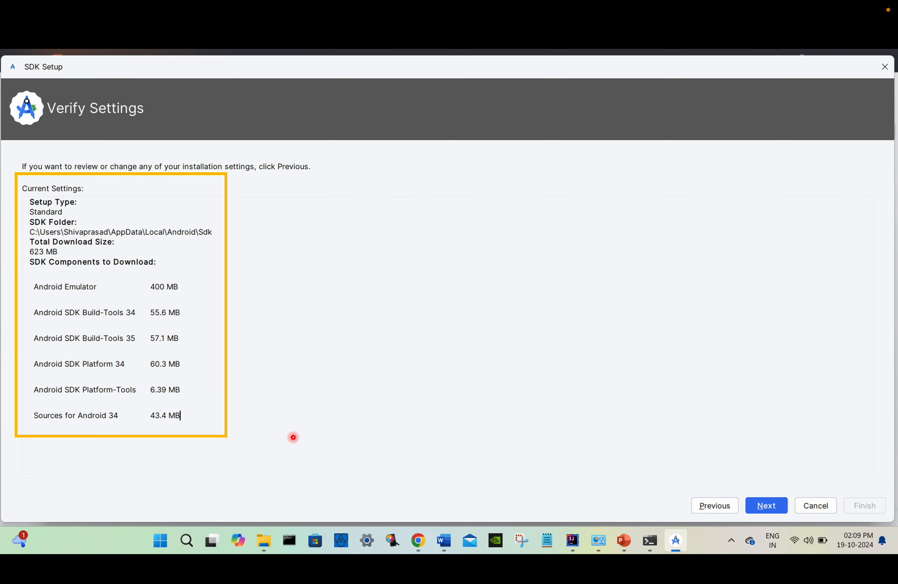
left_click(767, 515)
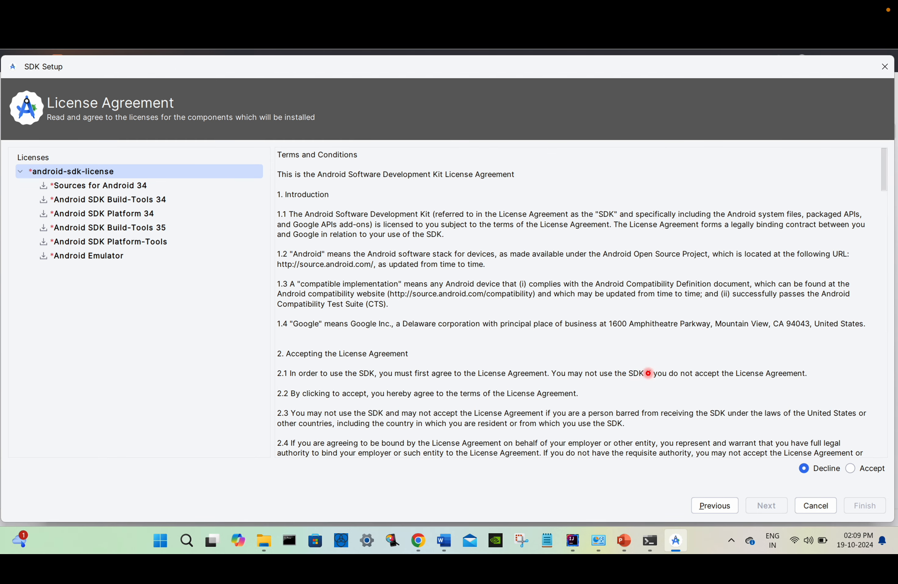
key("Right")
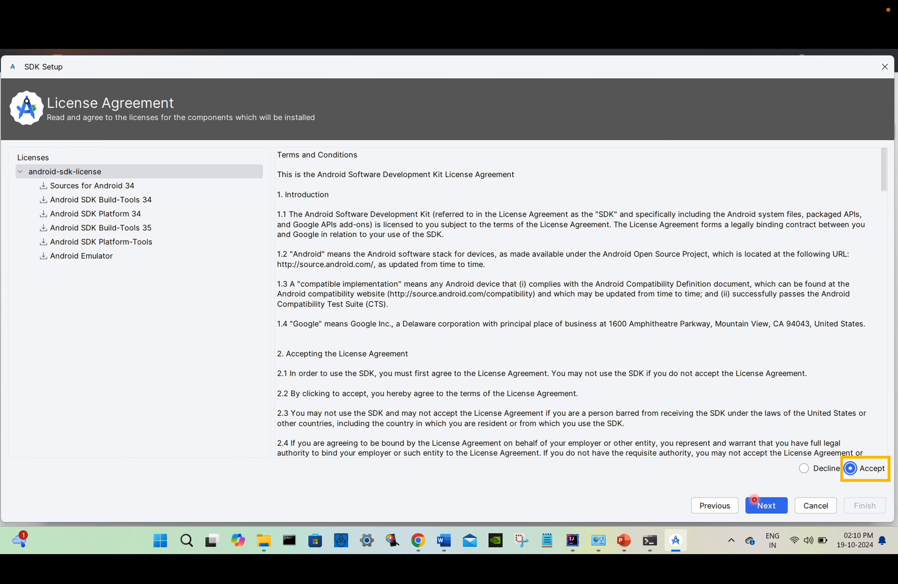
key("Right")
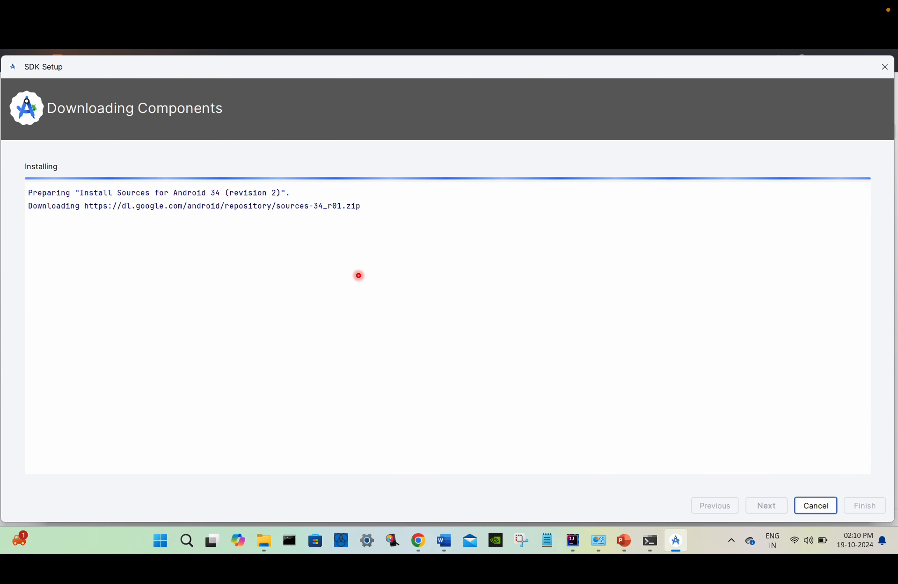
key("Right")
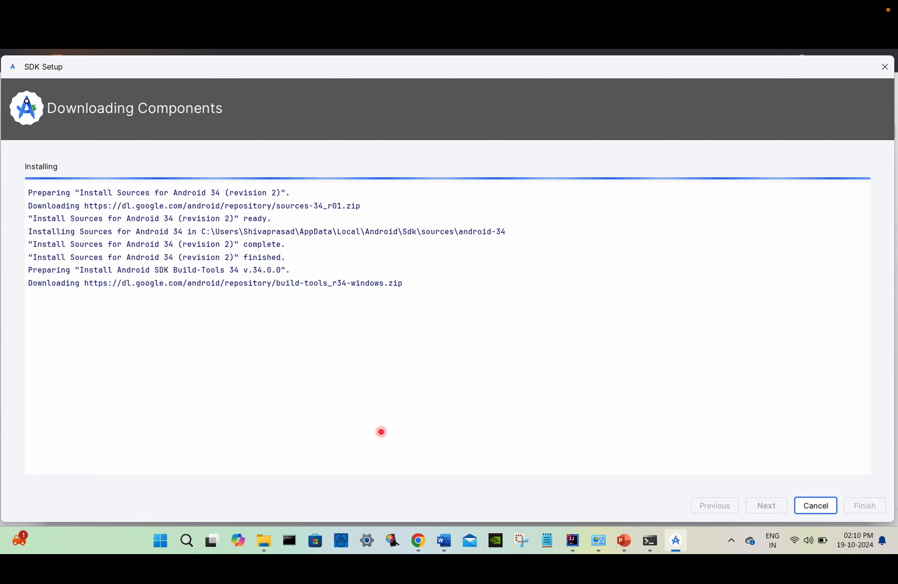
key("Right")
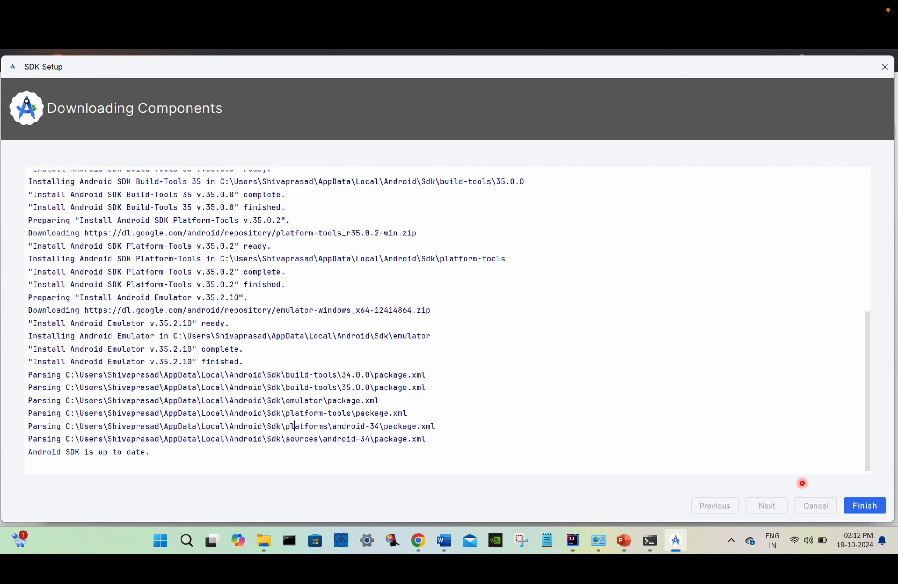
key("Right")
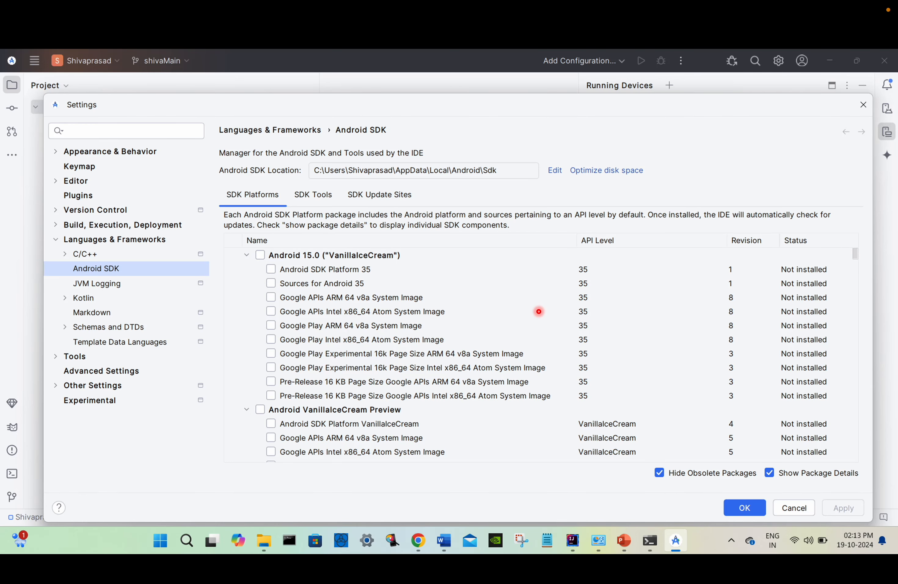
scroll(629, 341, "down", 10)
left_click(311, 195)
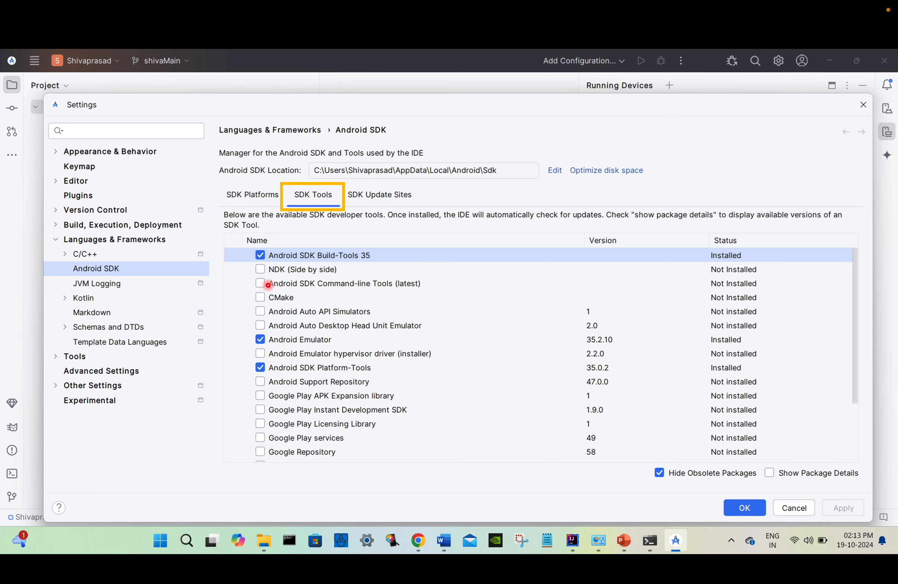
left_click(307, 284)
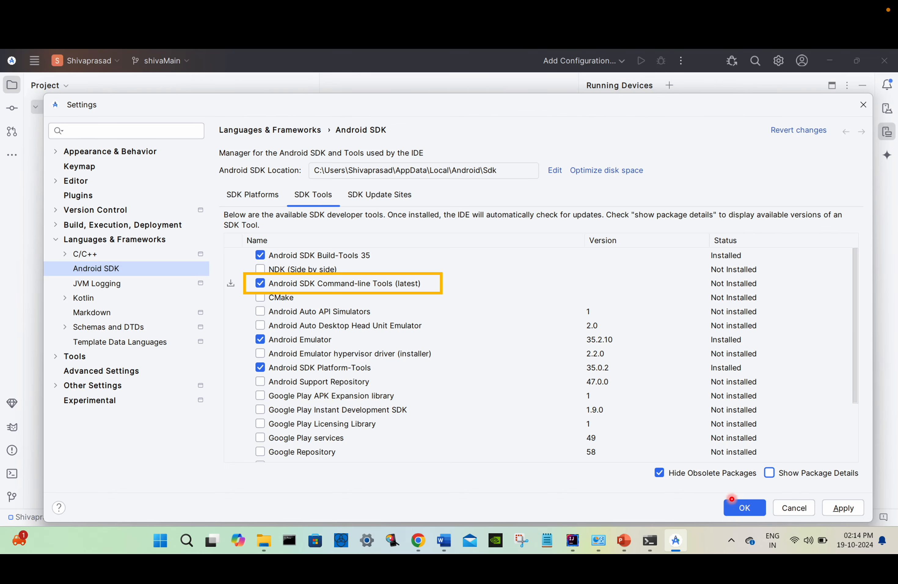
left_click(742, 508)
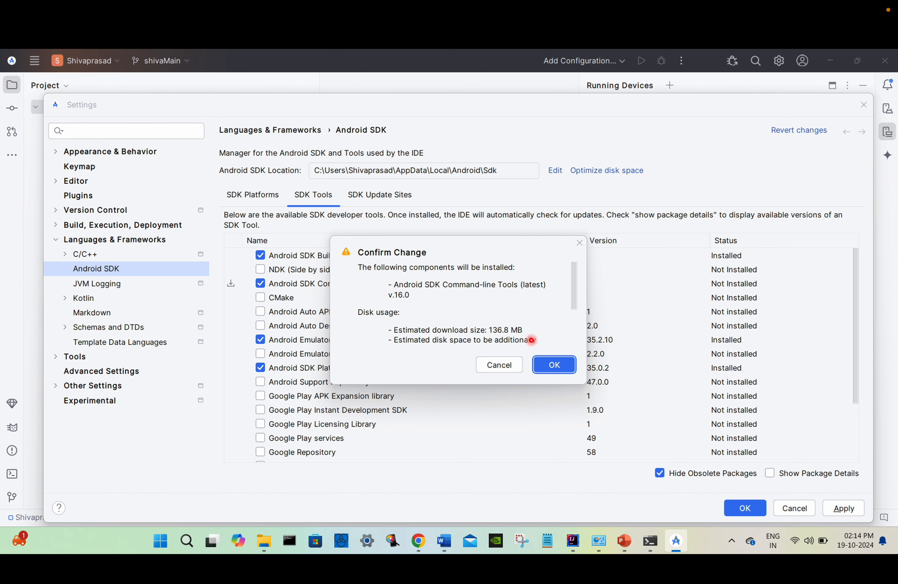
key("Right")
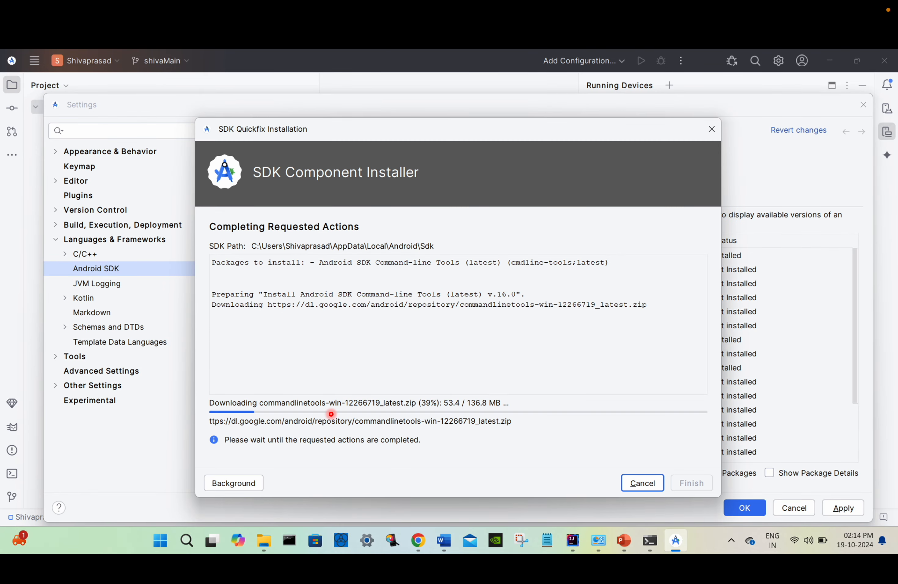
key("Right")
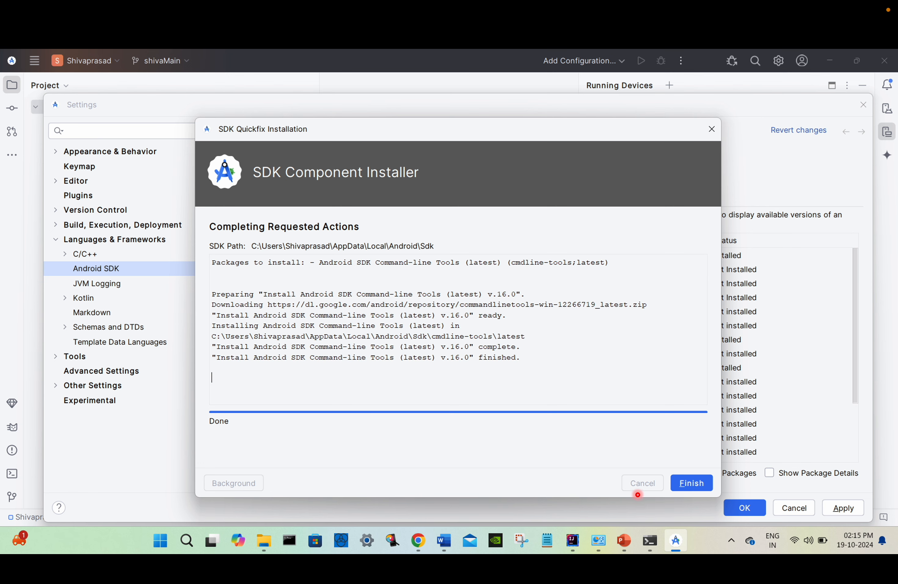
key("Right")
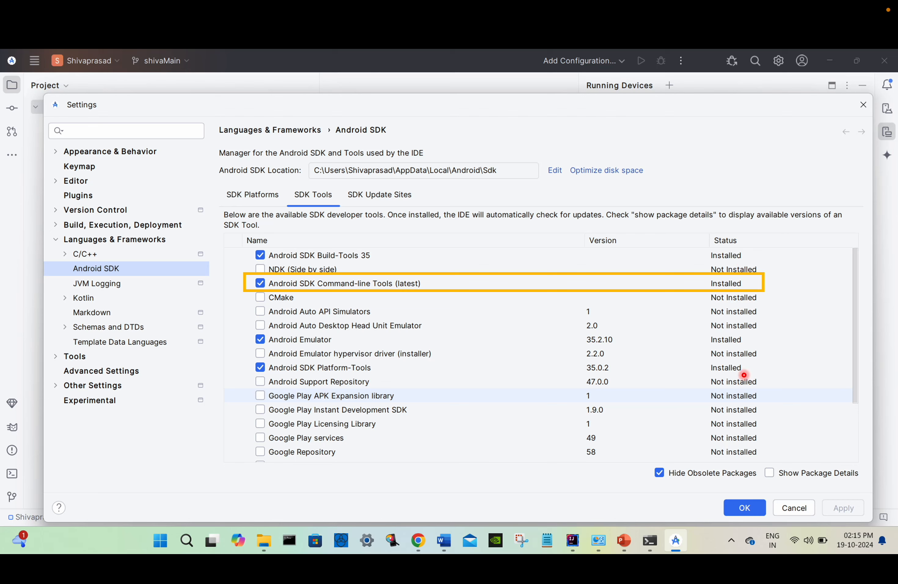
key("Right")
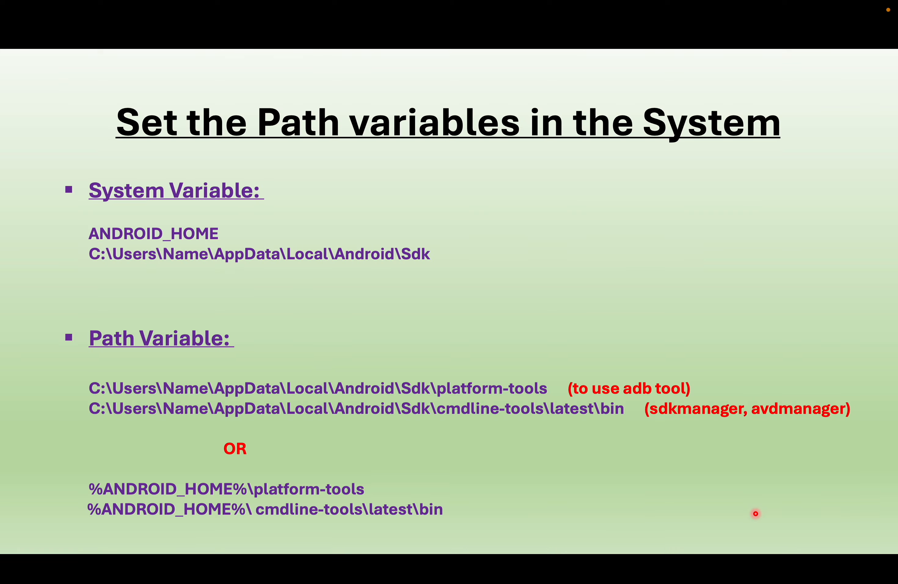
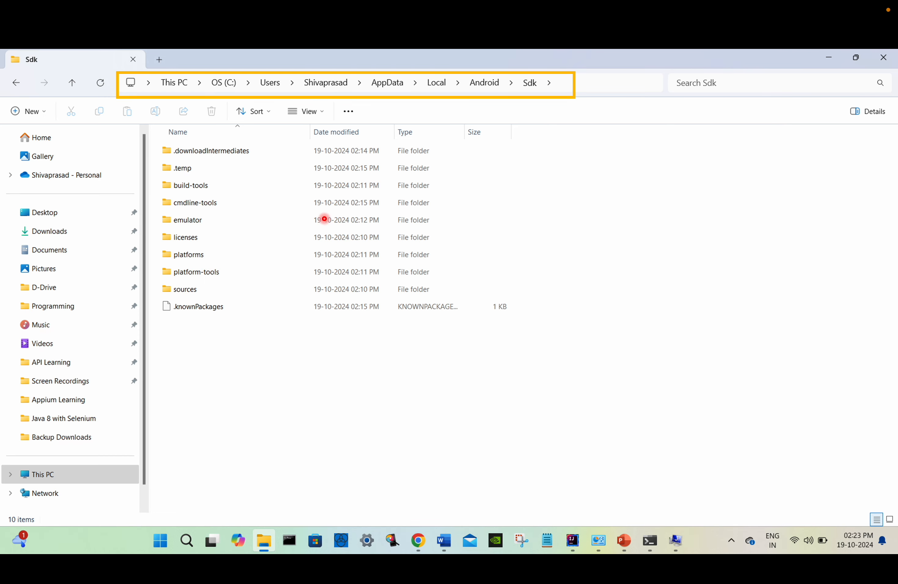
key("Right")
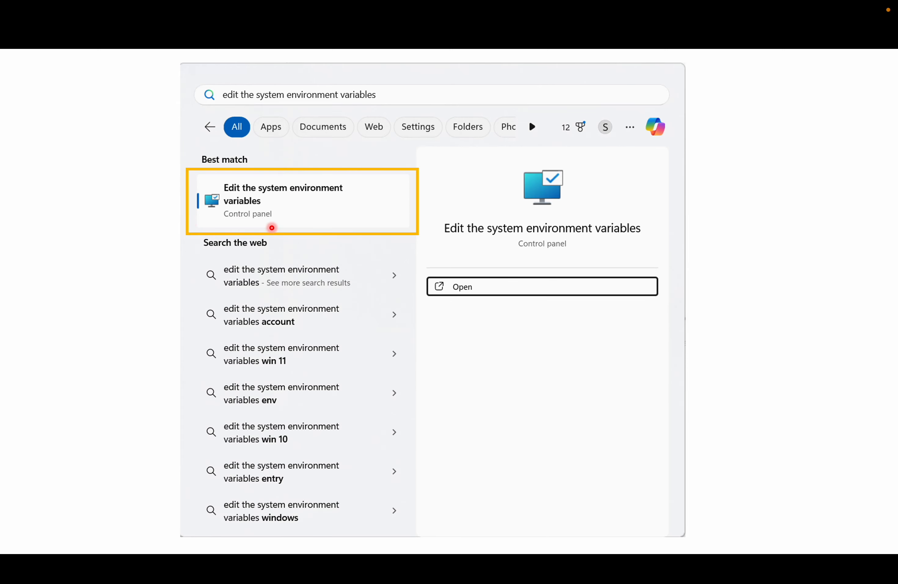
left_click(271, 228)
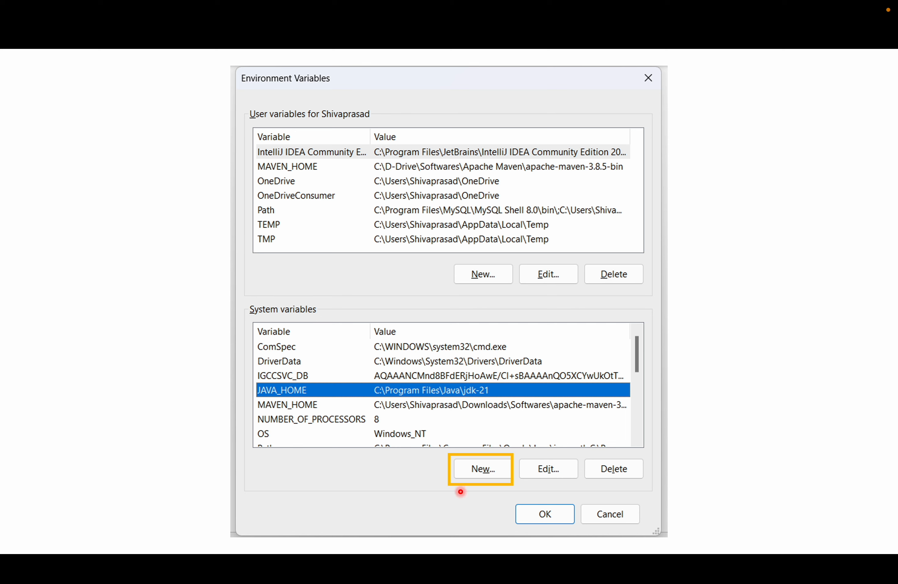
left_click(483, 471)
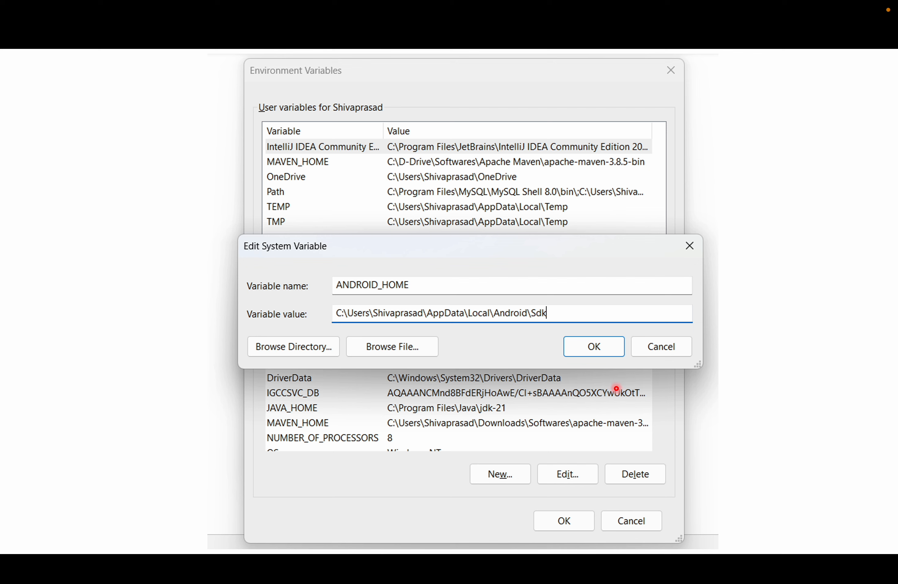
left_click(595, 343)
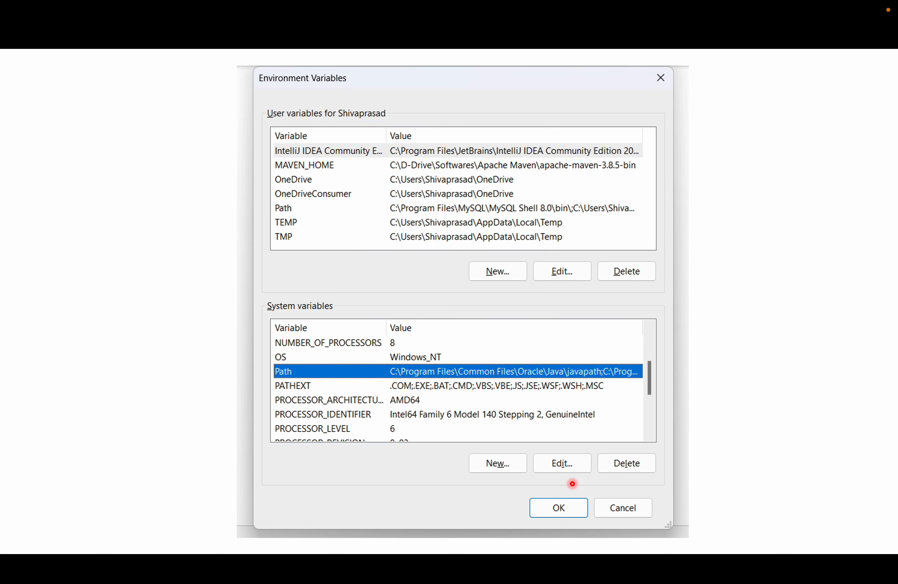
left_click(559, 464)
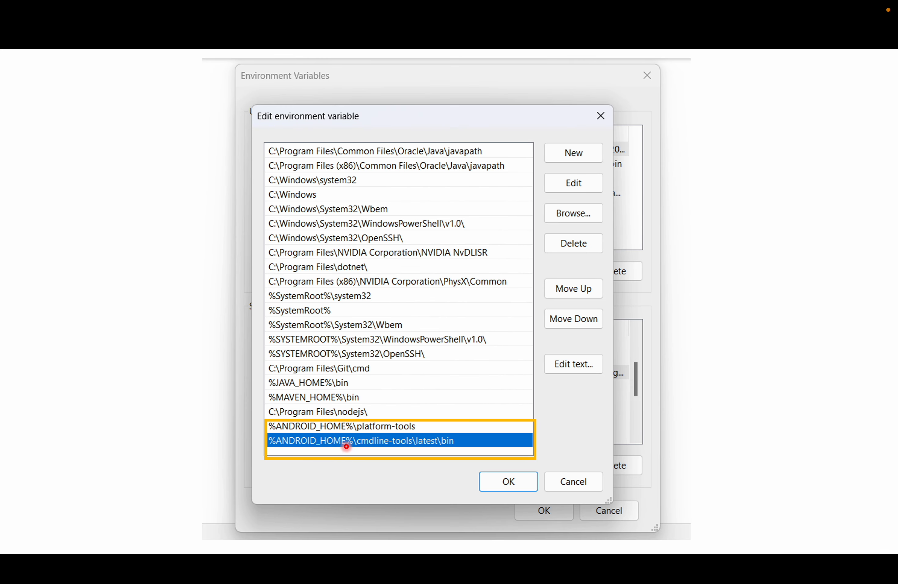
key("Right")
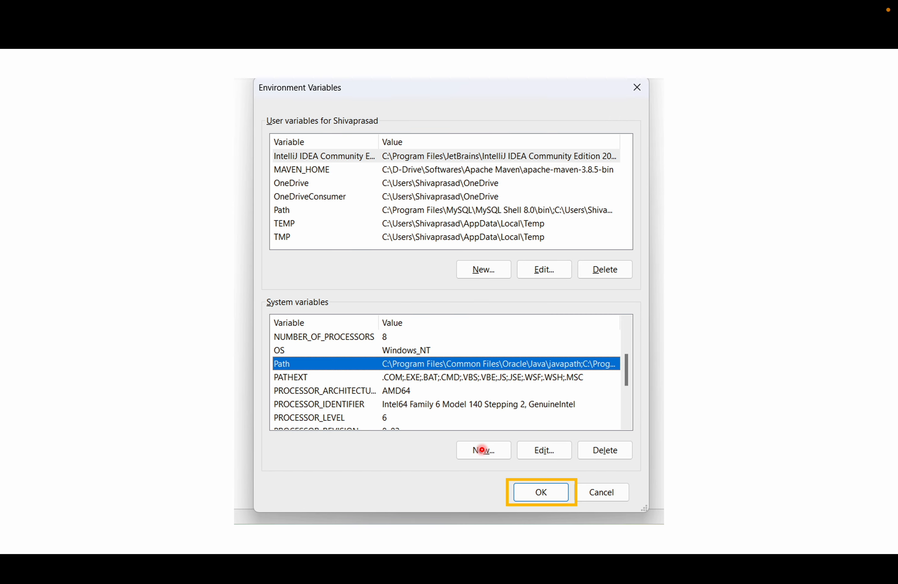
key("Left")
key("Left")
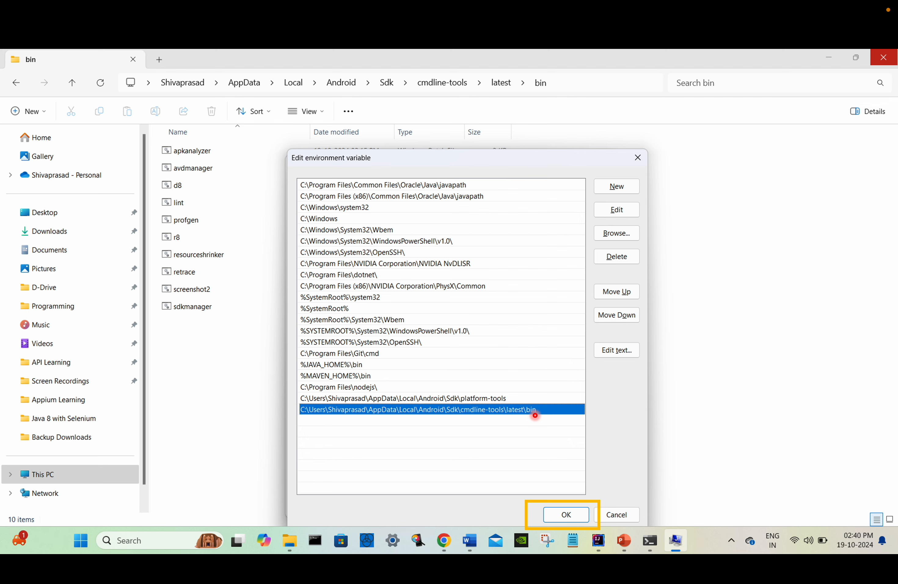
key("Right")
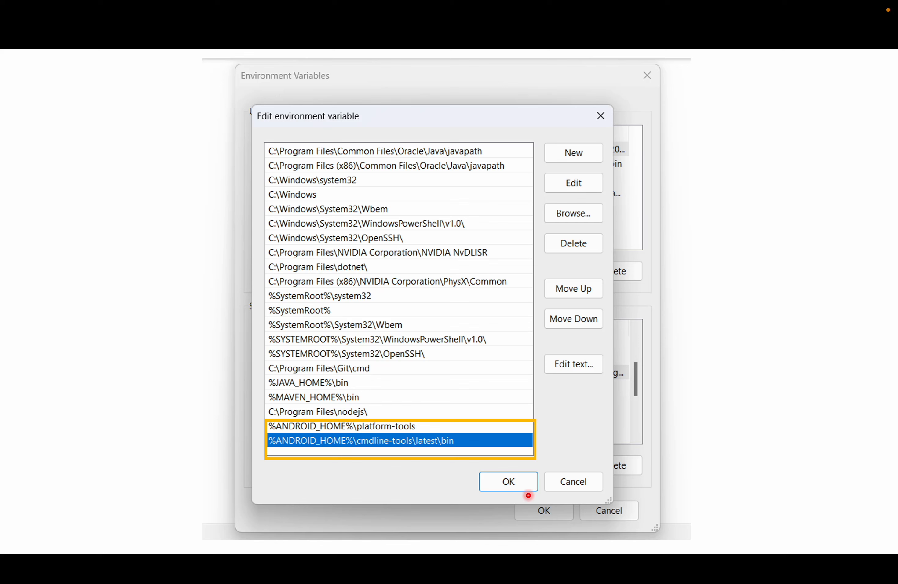
key("Right")
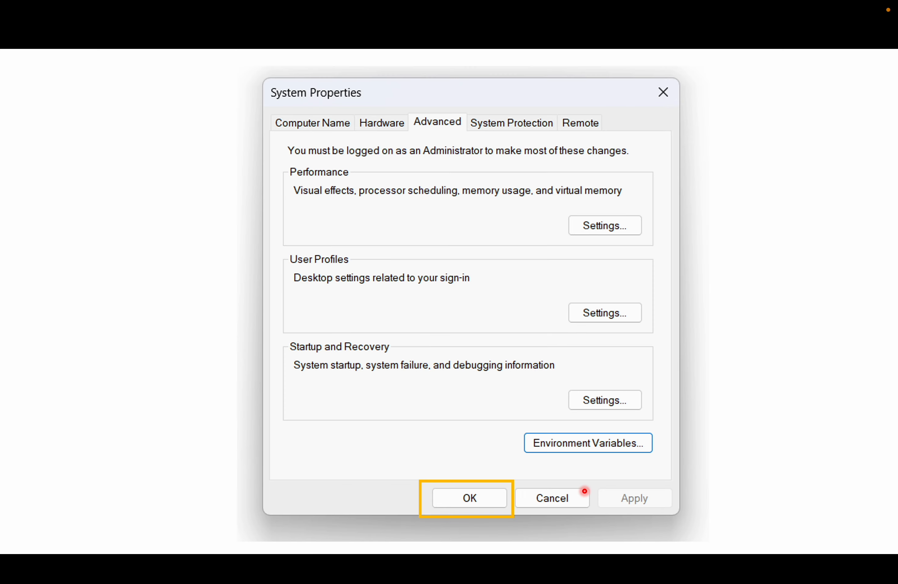
key("Right")
key("Right")
key("Left")
key("Right")
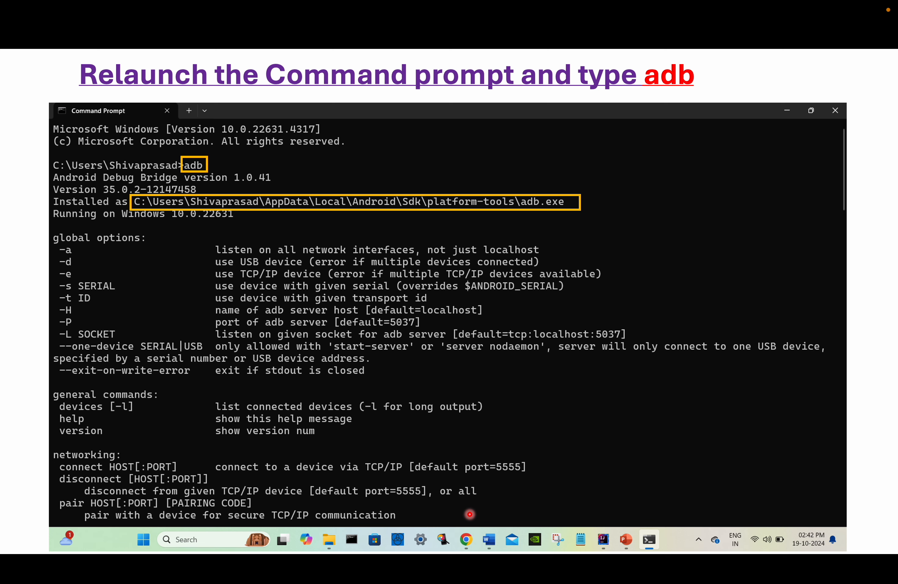